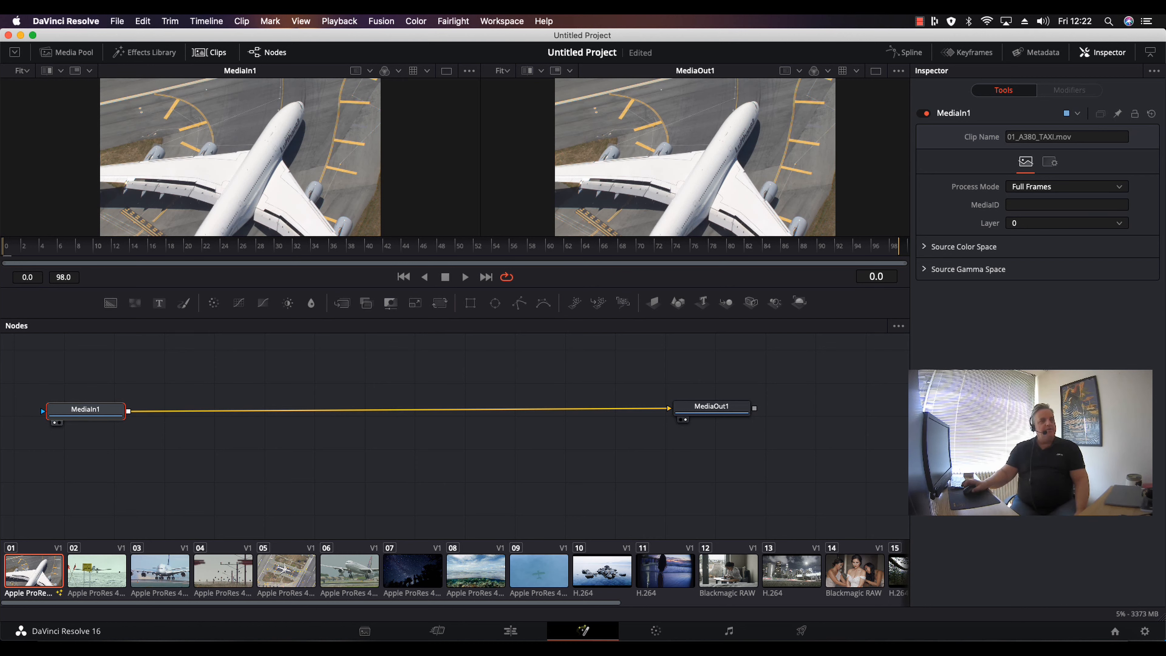
Load clip 03, the A380 takeoff shot, into the composition and nudge the MediaIn1 and MediaOut1 nodes into place.
click(220, 570)
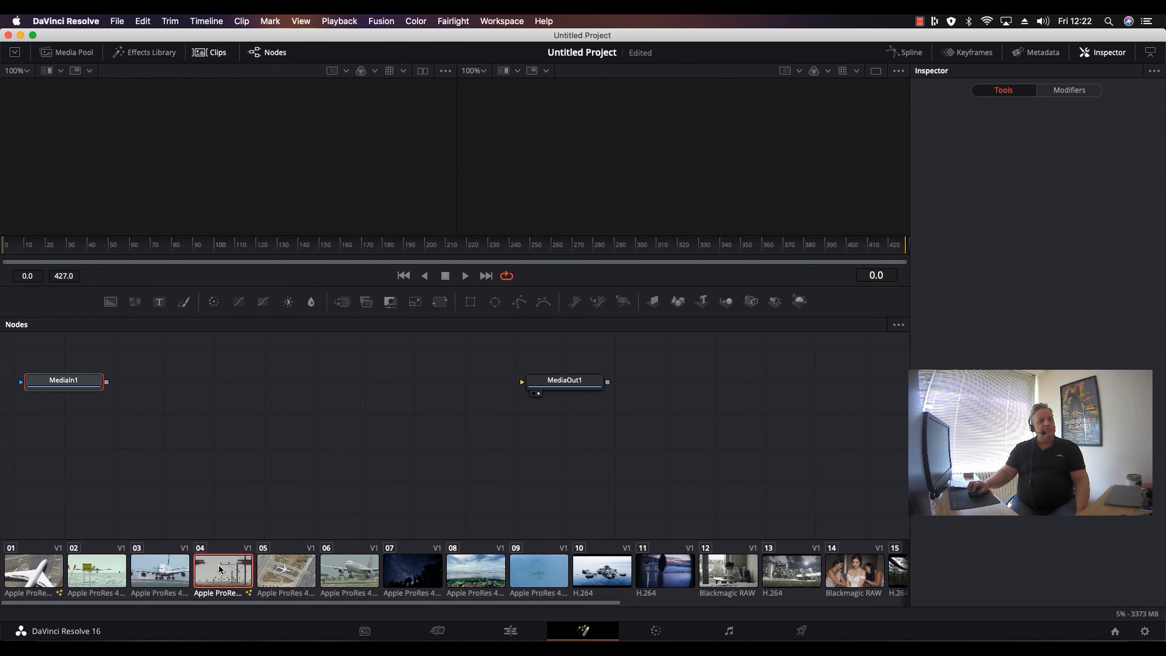
click(162, 570)
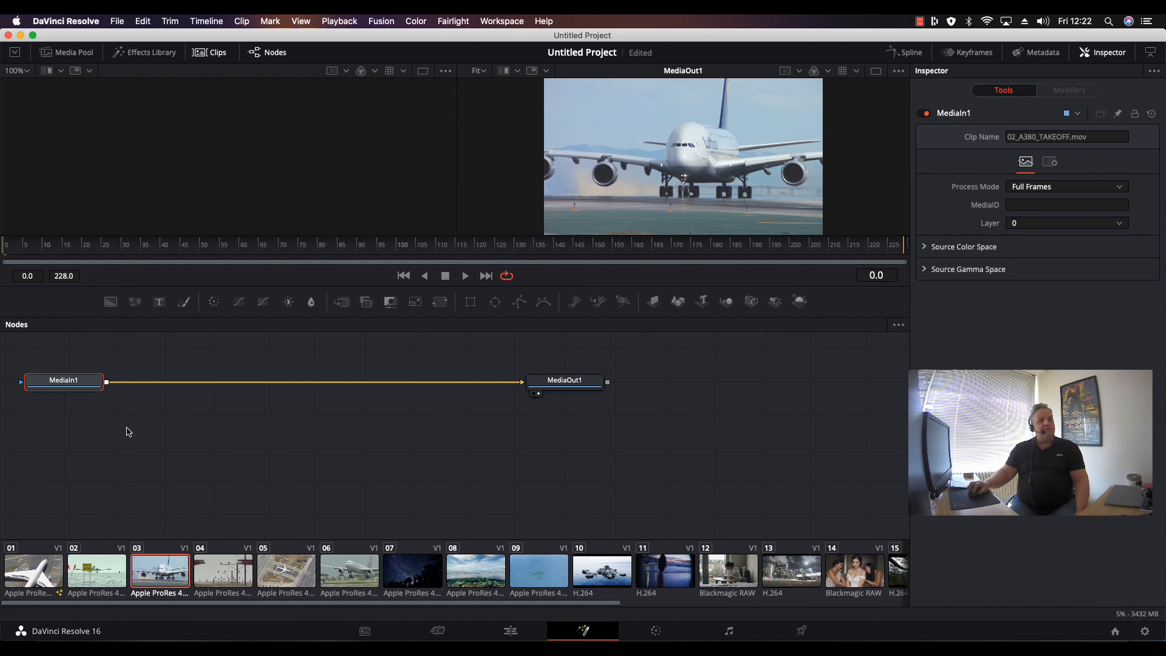
drag(64, 382, 74, 394)
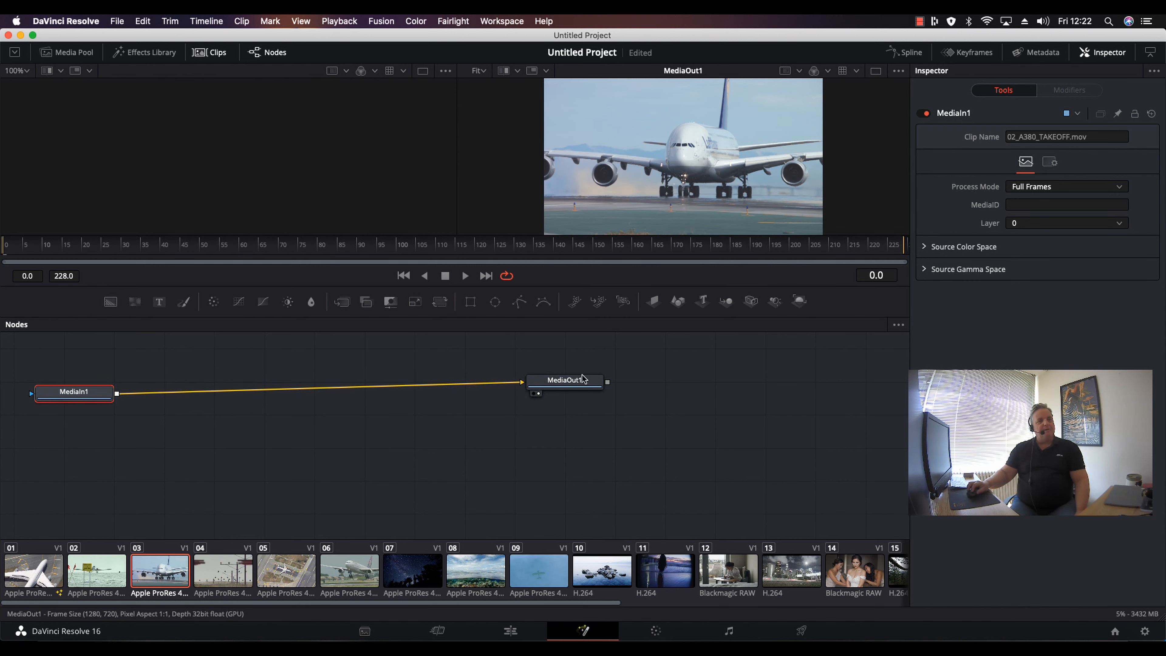
drag(584, 379, 581, 383)
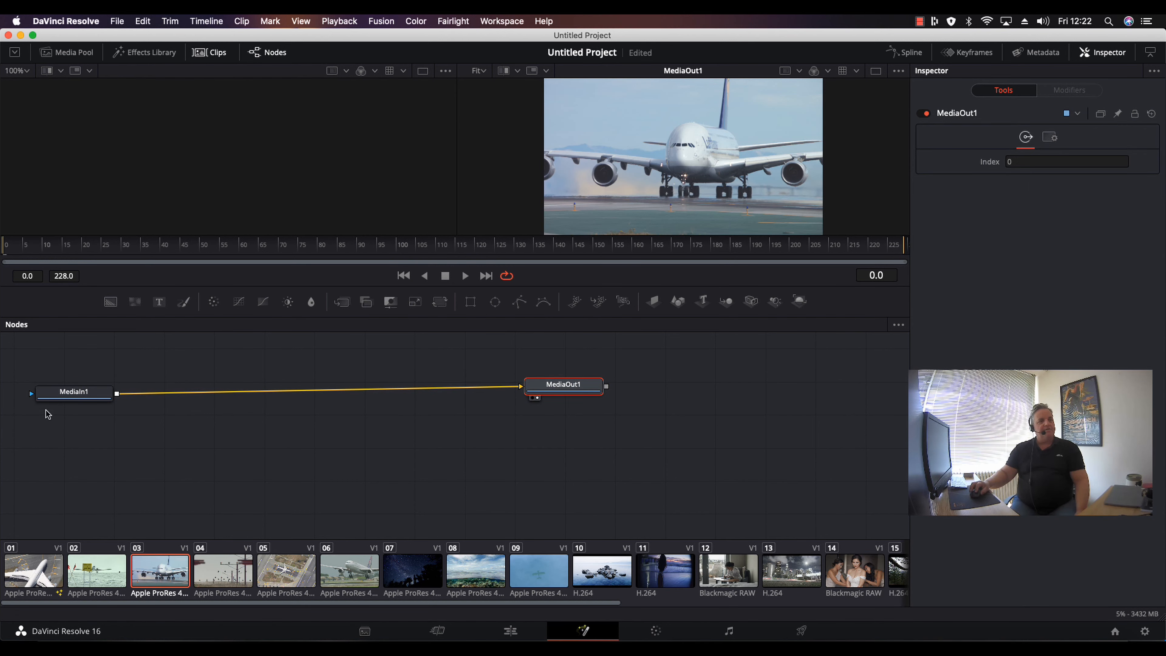
drag(60, 396, 53, 402)
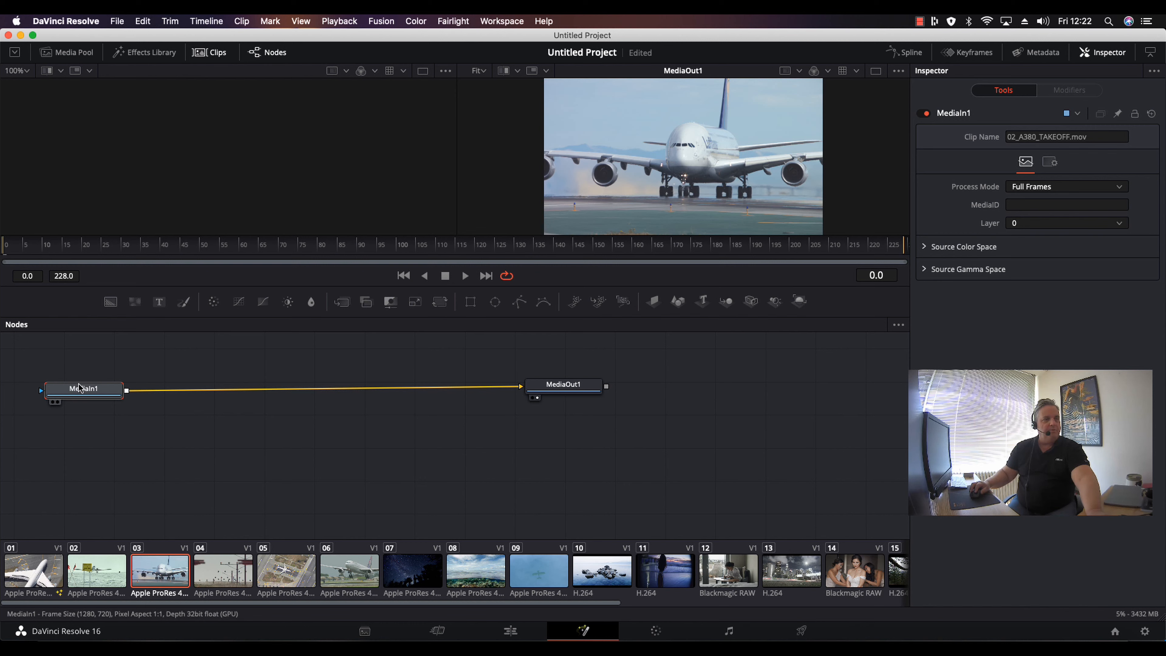
Display the MediaIn1 node in both the left and right viewers.
key(1)
key(1)
key(1)
key(1)
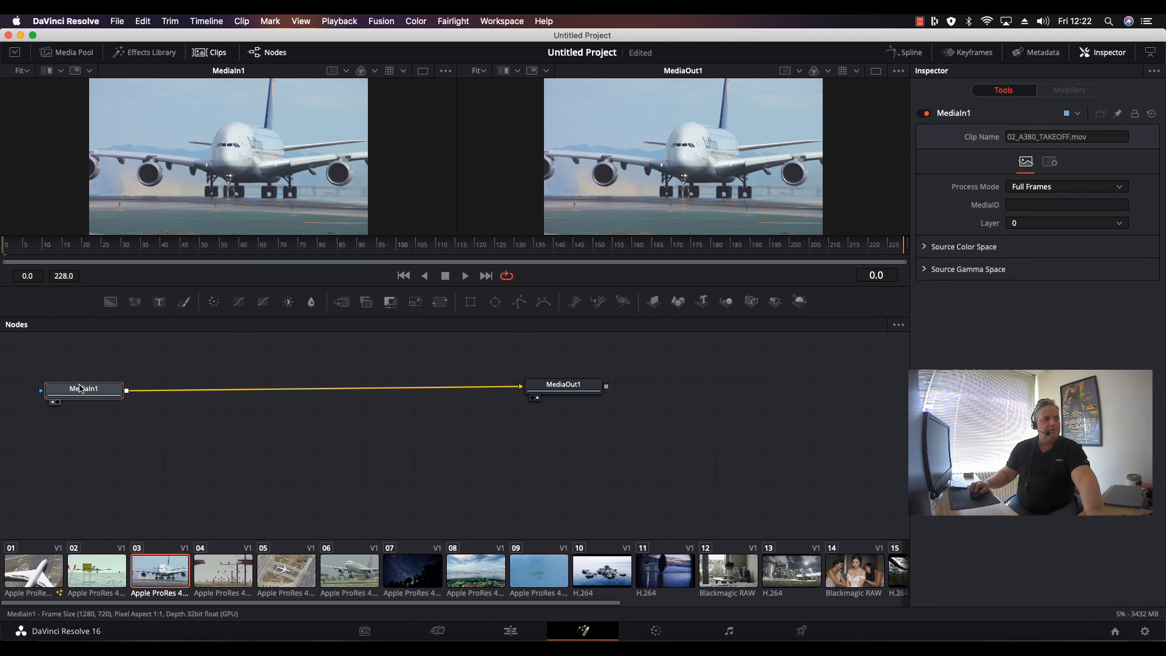
key(2)
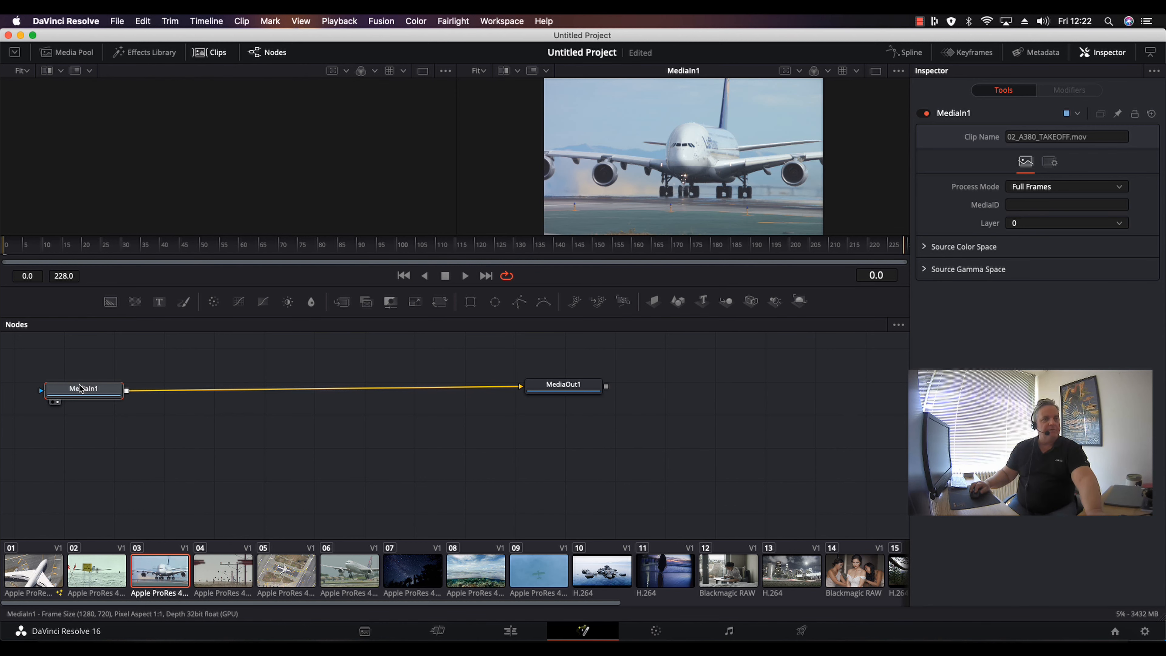
key(2)
key(2)
key(2)
key(2)
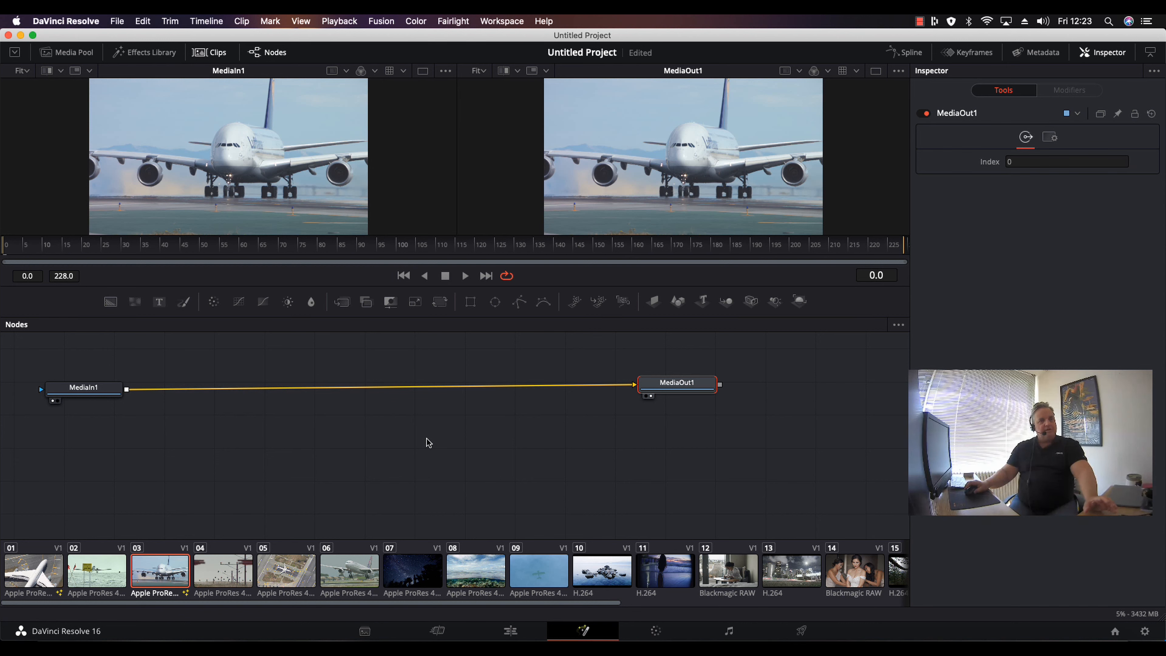
right_click(394, 428)
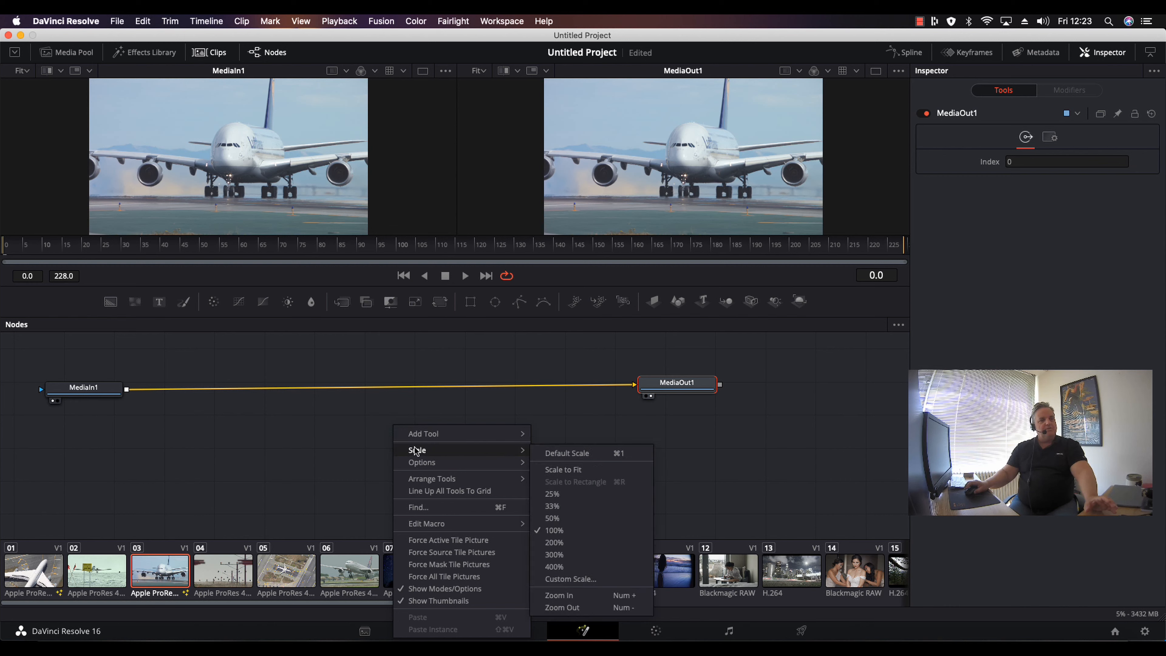
mouse_move(422, 437)
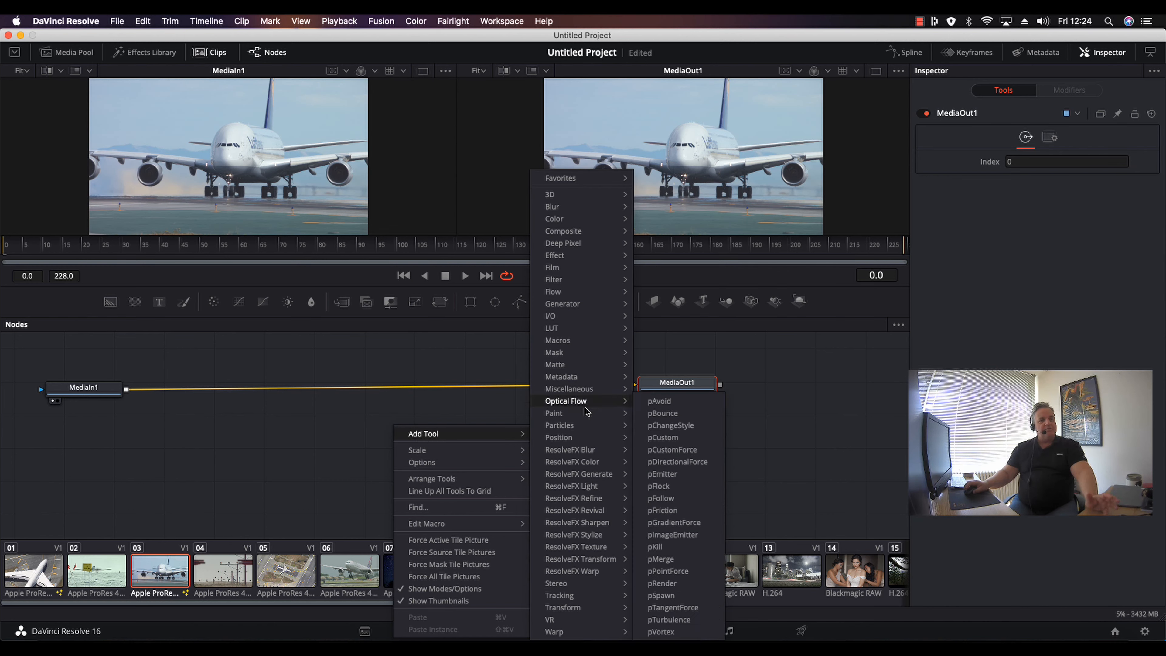
mouse_move(582, 570)
click(830, 445)
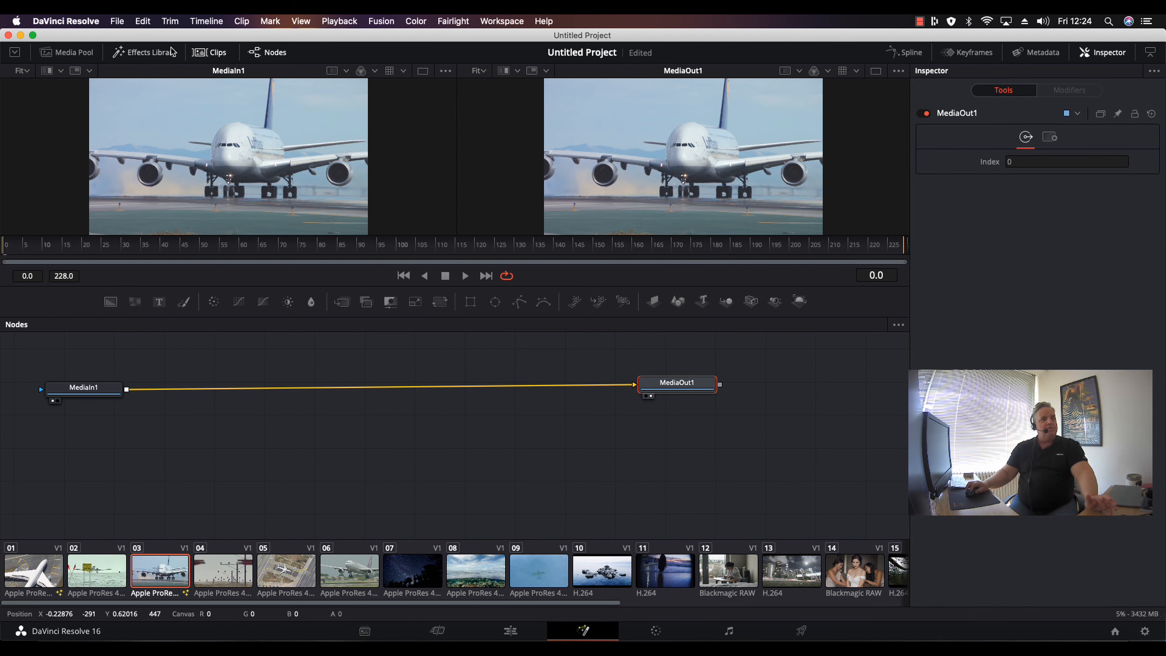
Open the Effects Library and expand its Tools to the 3D category.
click(140, 53)
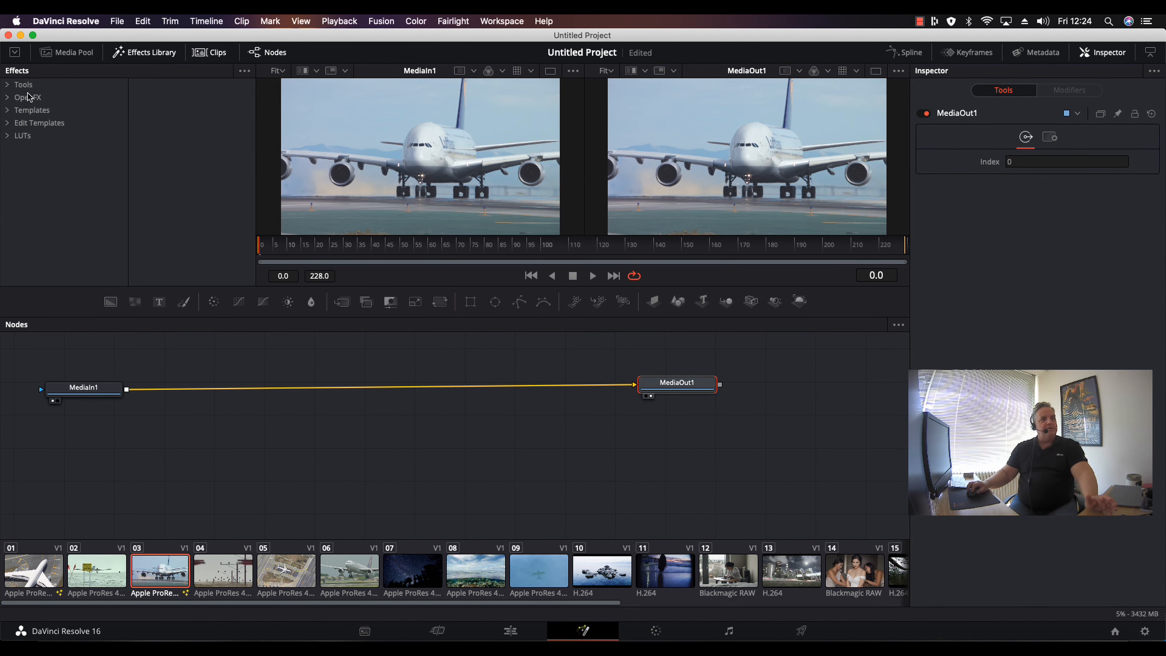
click(8, 85)
click(29, 97)
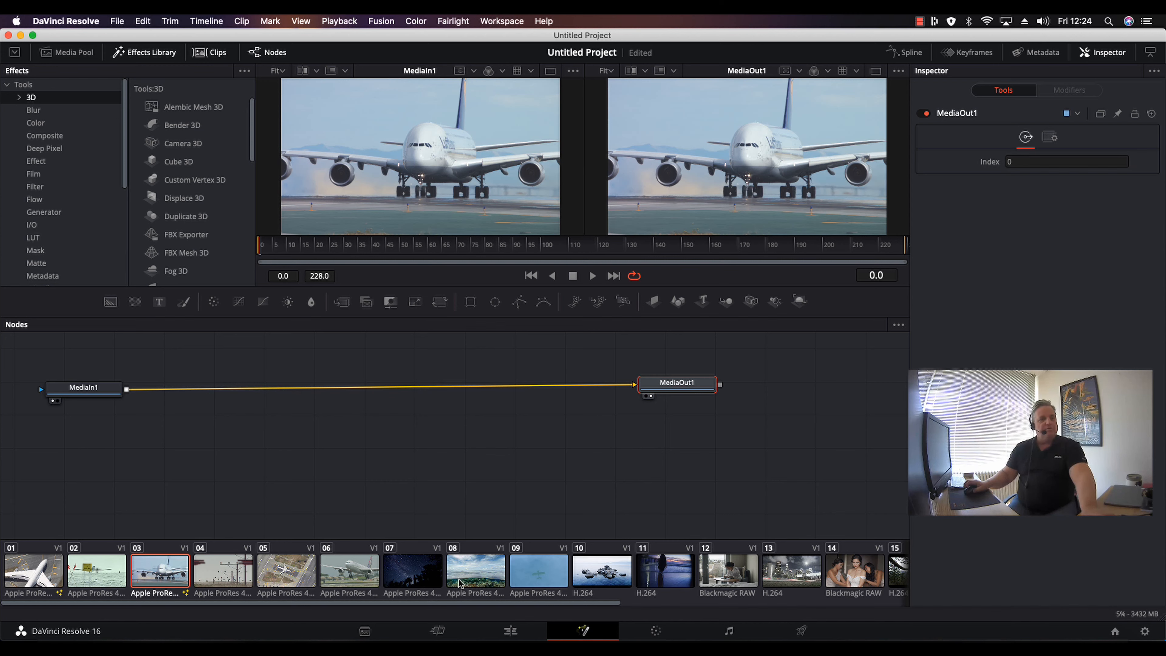
key(shift+space)
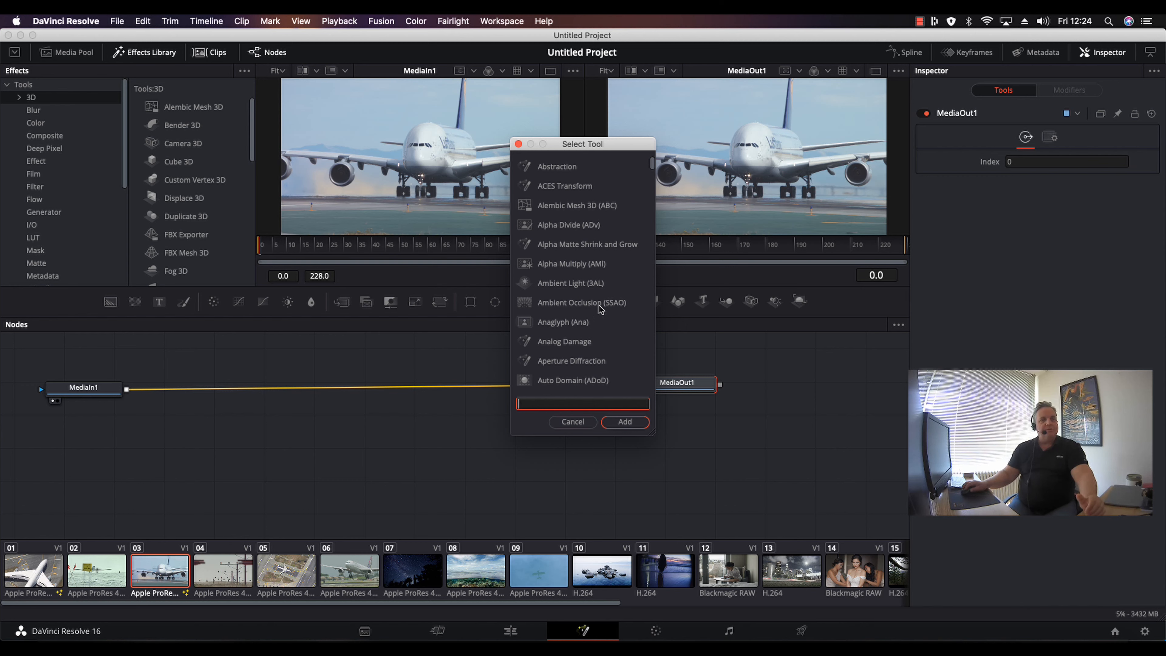
click(573, 422)
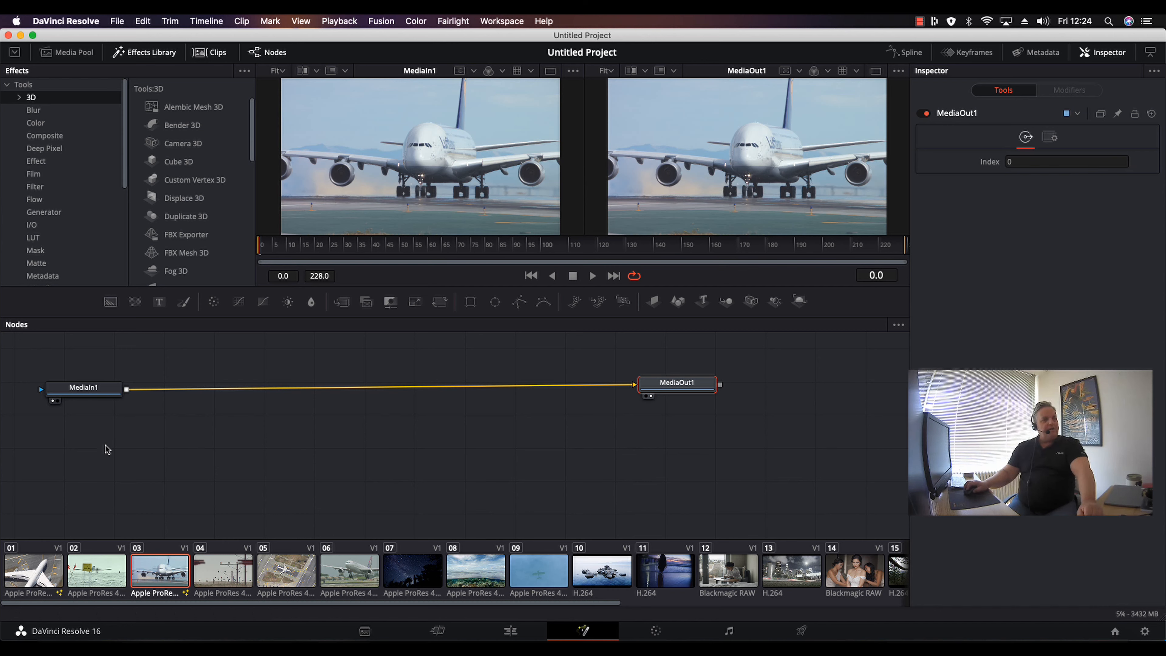
Reposition the MediaIn1 and MediaOut1 nodes in the node editor.
drag(679, 384, 690, 388)
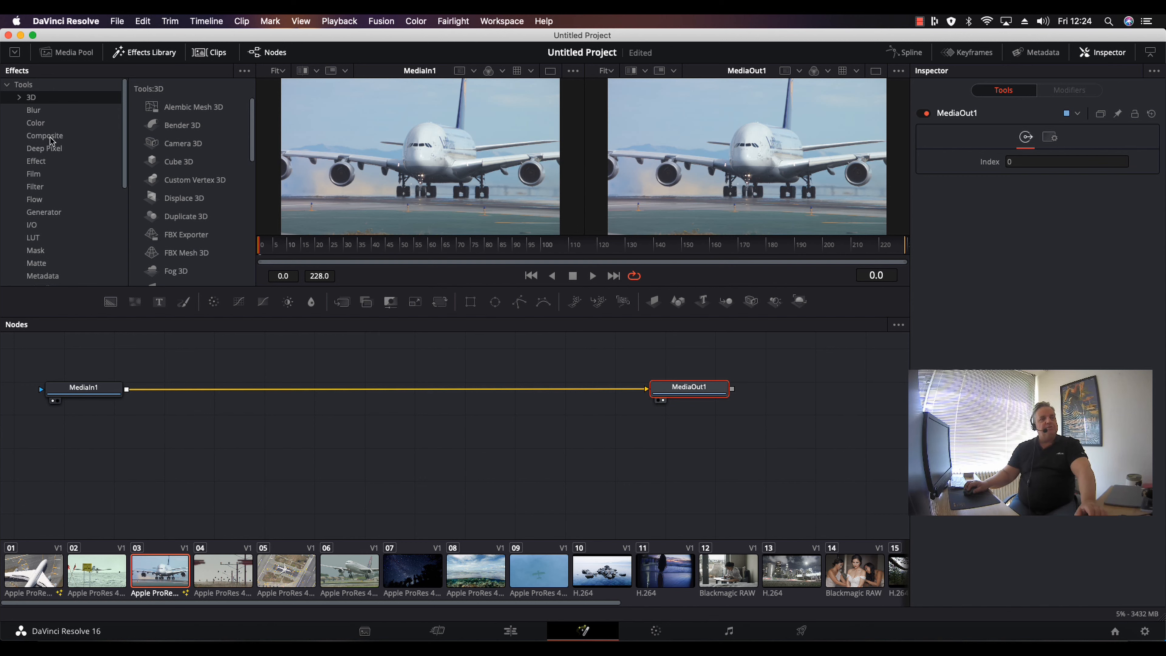
drag(49, 394, 76, 448)
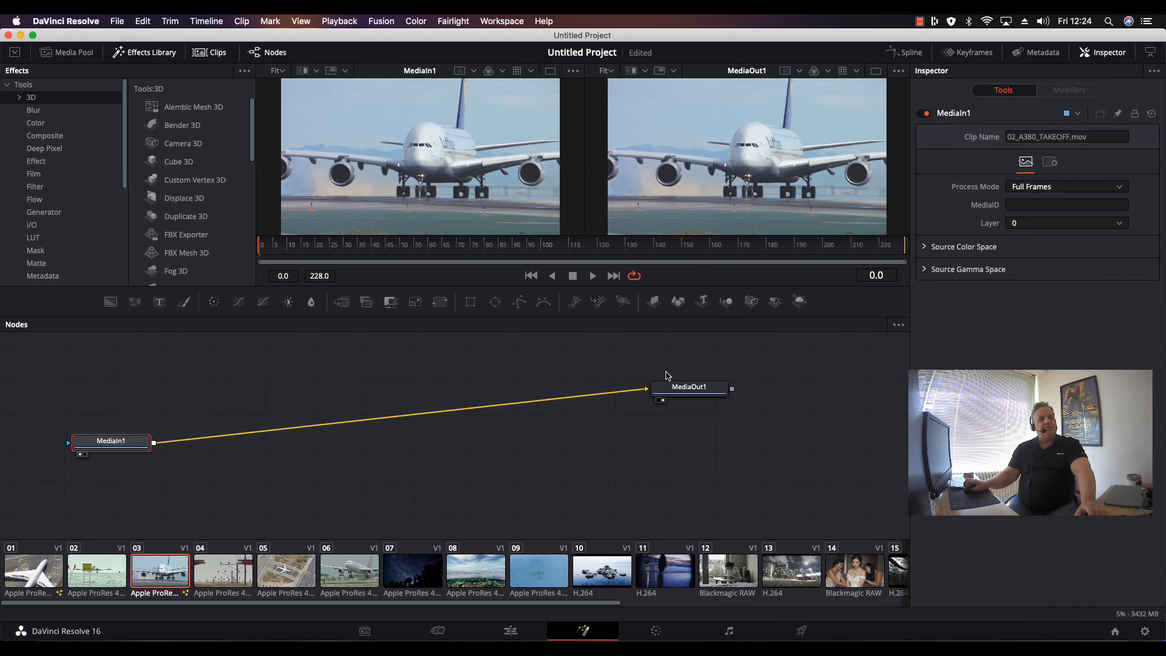
drag(689, 387, 707, 420)
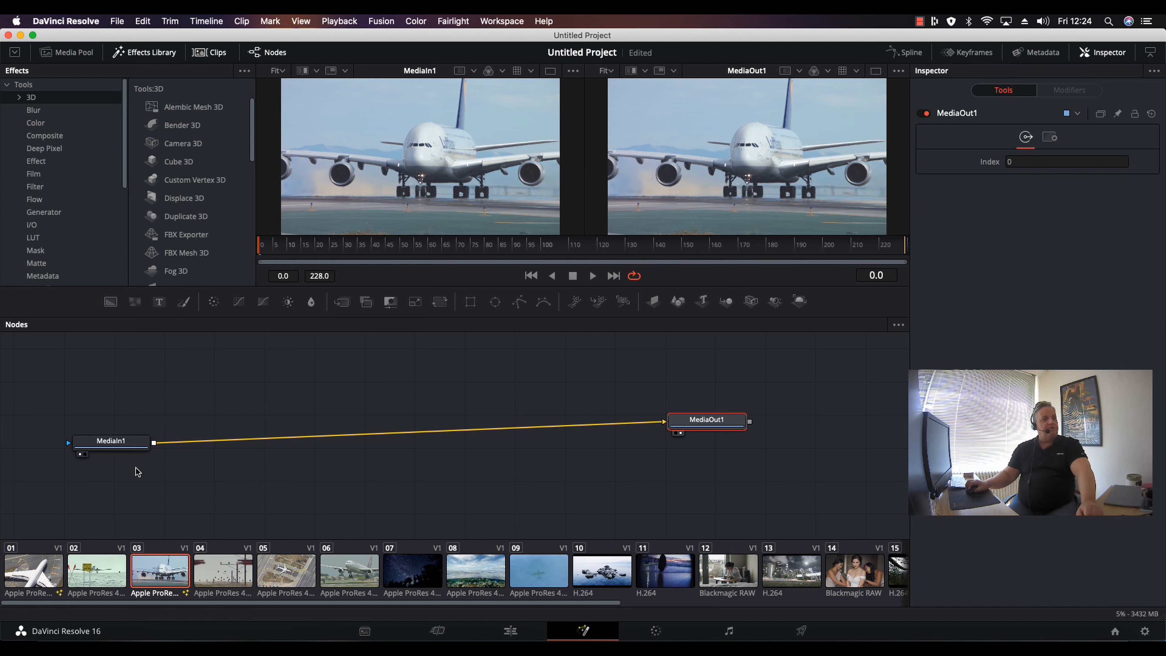
drag(117, 442, 110, 421)
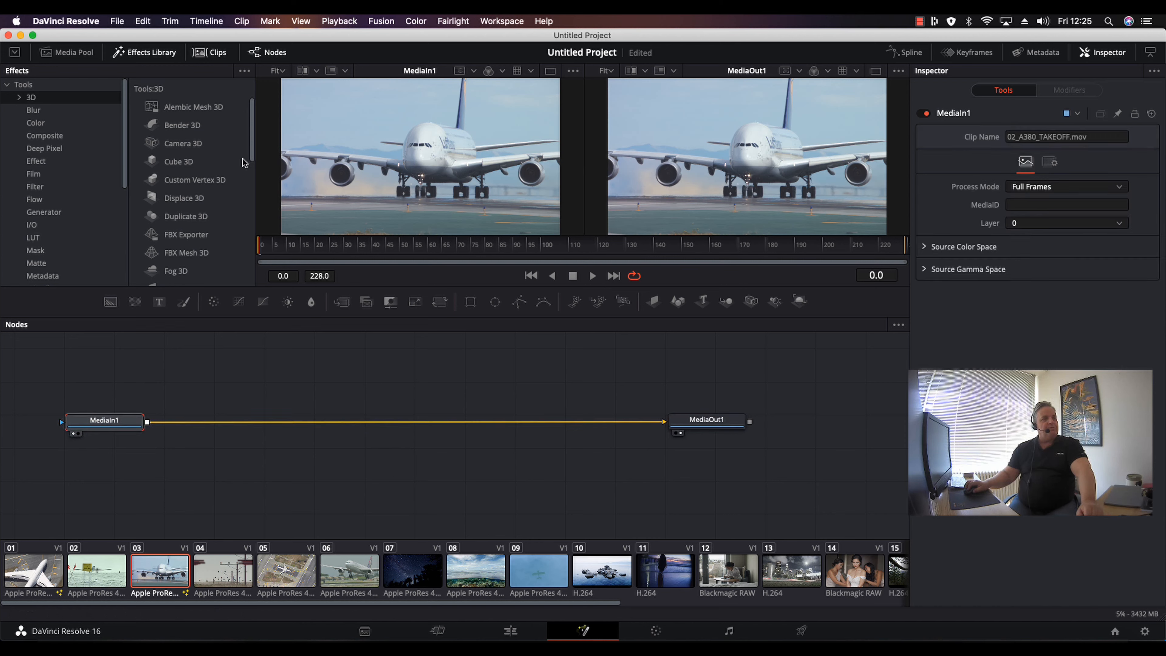
Scroll through the list of 3D tools in the Effects Library.
scroll(250, 147, down, 10)
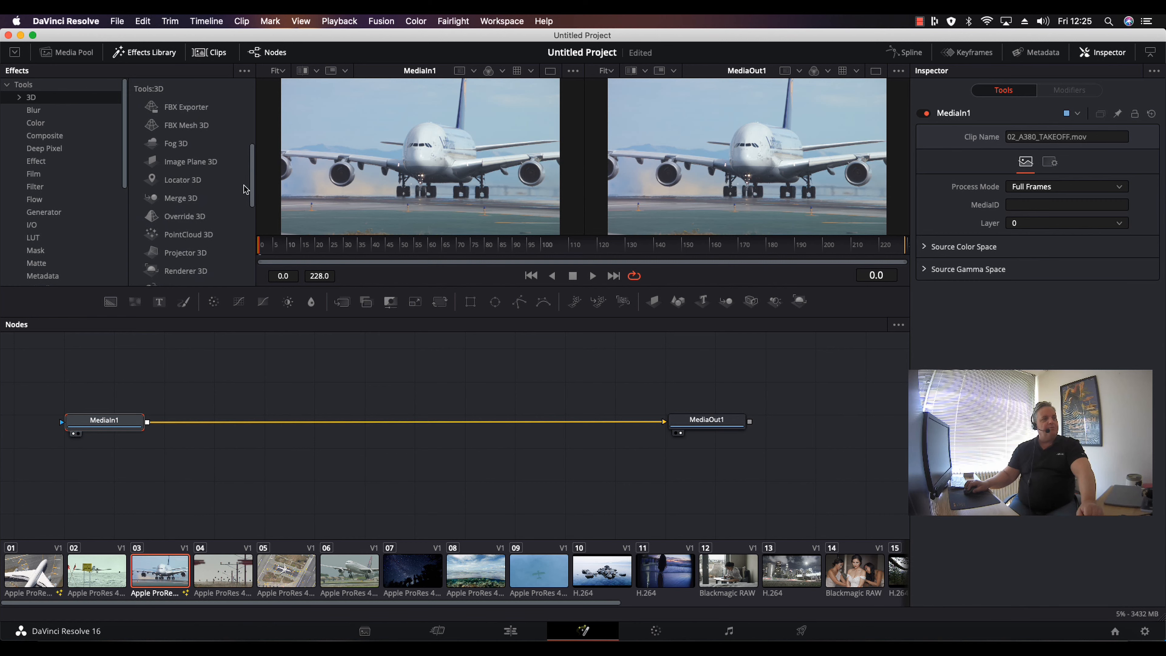
scroll(243, 211, down, 8)
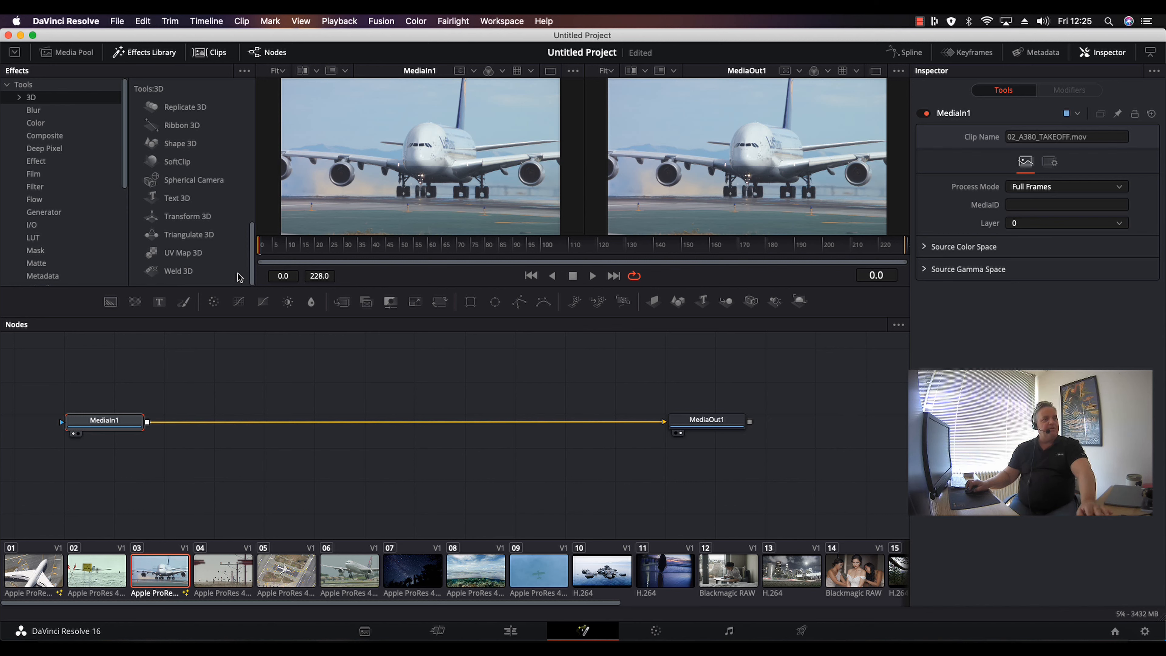
scroll(238, 269, up, 2)
scroll(236, 261, up, 2)
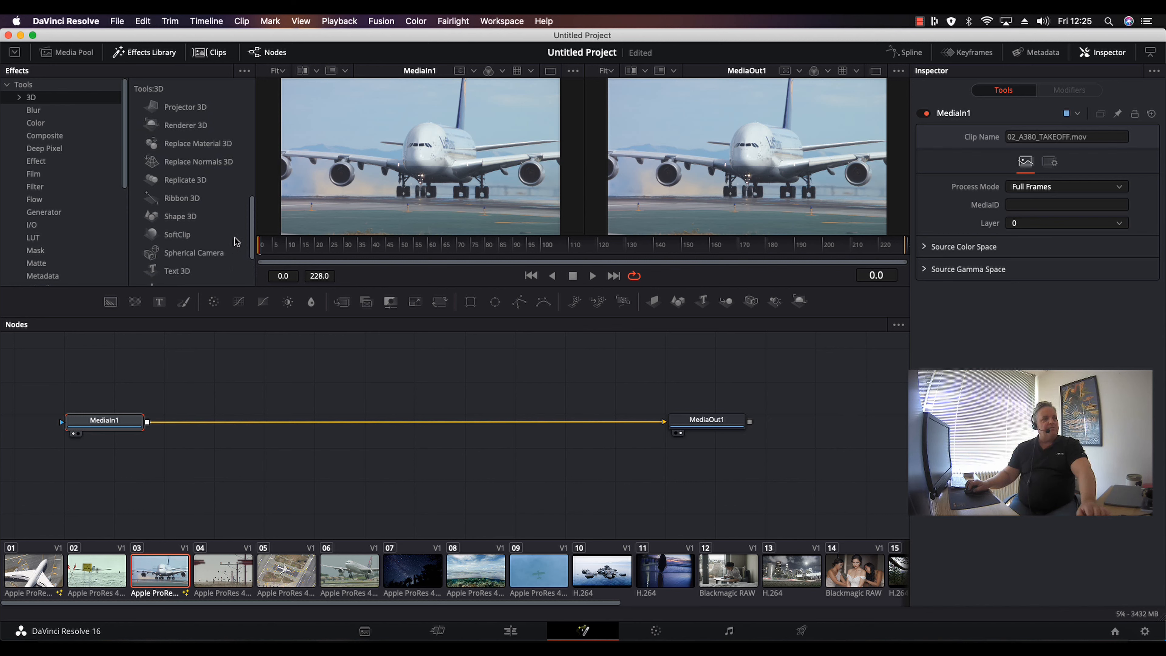
scroll(238, 234, up, 3)
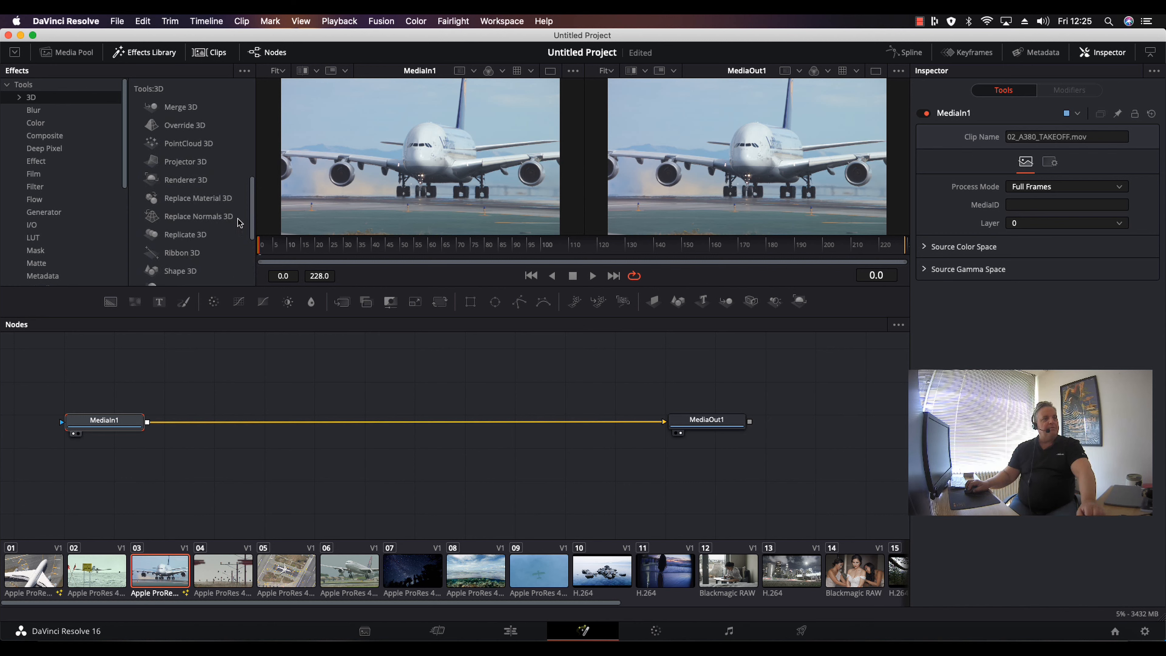
scroll(238, 221, up, 1)
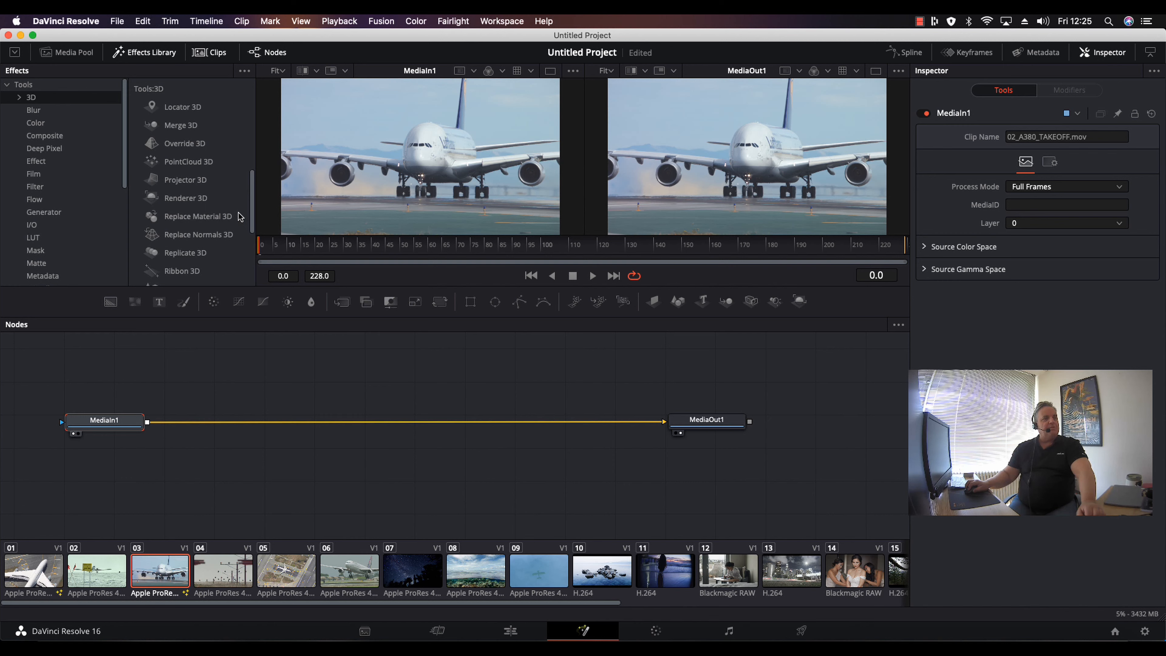
scroll(239, 216, up, 3)
scroll(239, 203, down, 1)
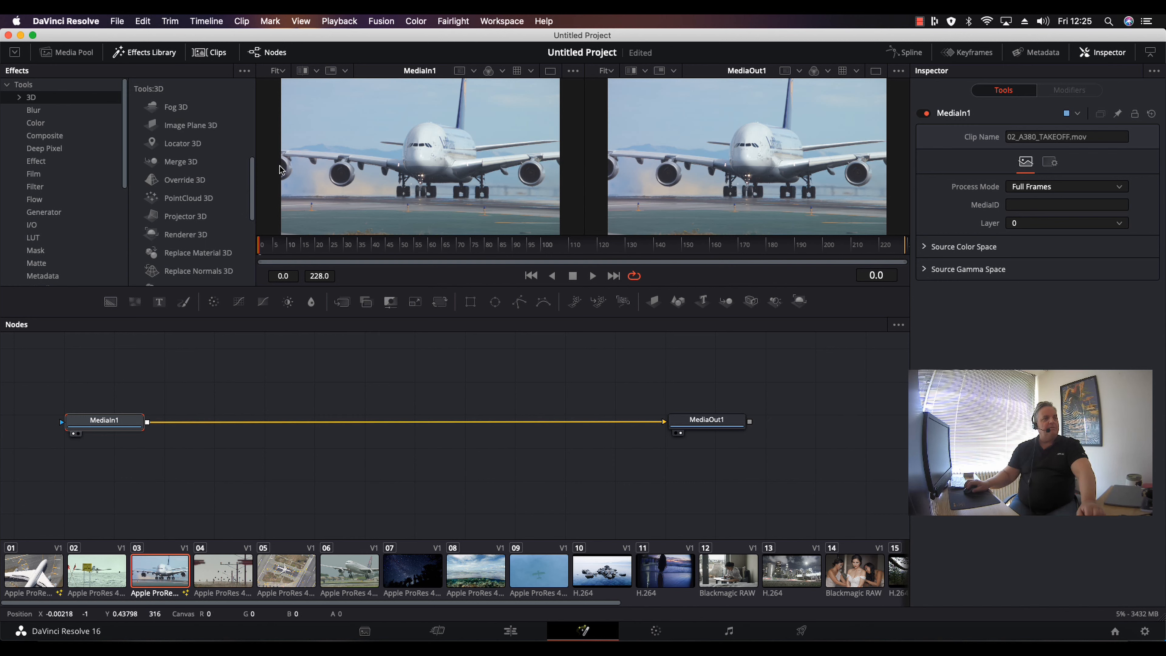
Add an Image Plane 3D node to the node editor above the main node chain.
click(153, 125)
drag(238, 305, 222, 379)
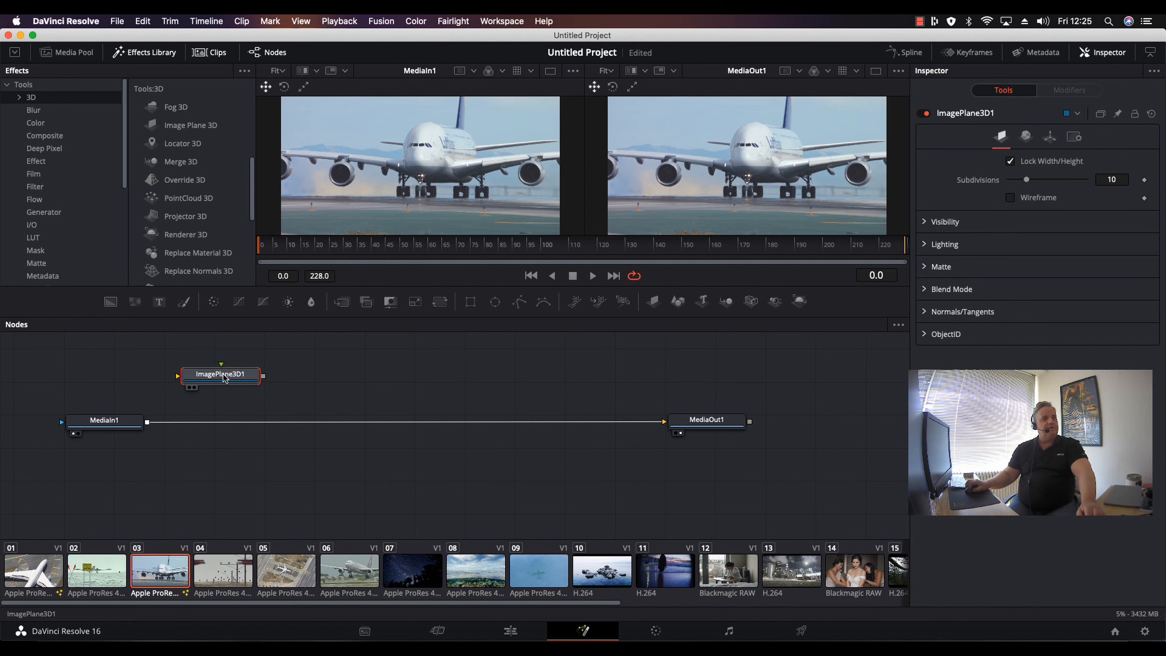
Open the Media Pool and add the 09_HWAIIAN_LANDING clip to the node editor as a new media input.
click(77, 53)
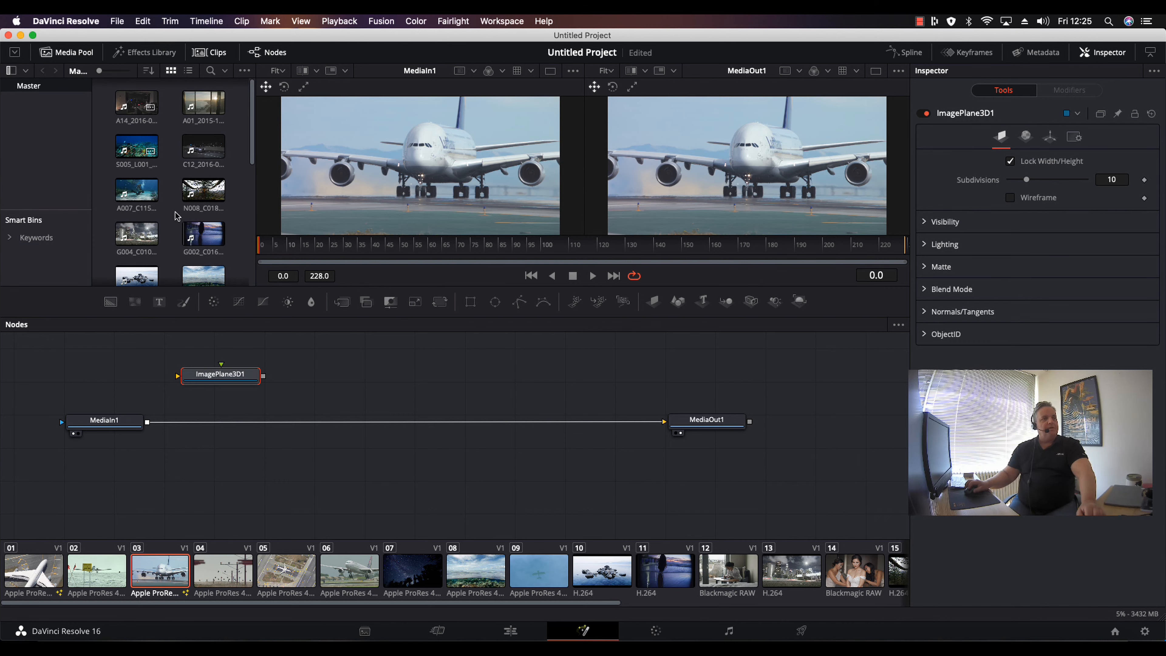
drag(251, 131, 248, 214)
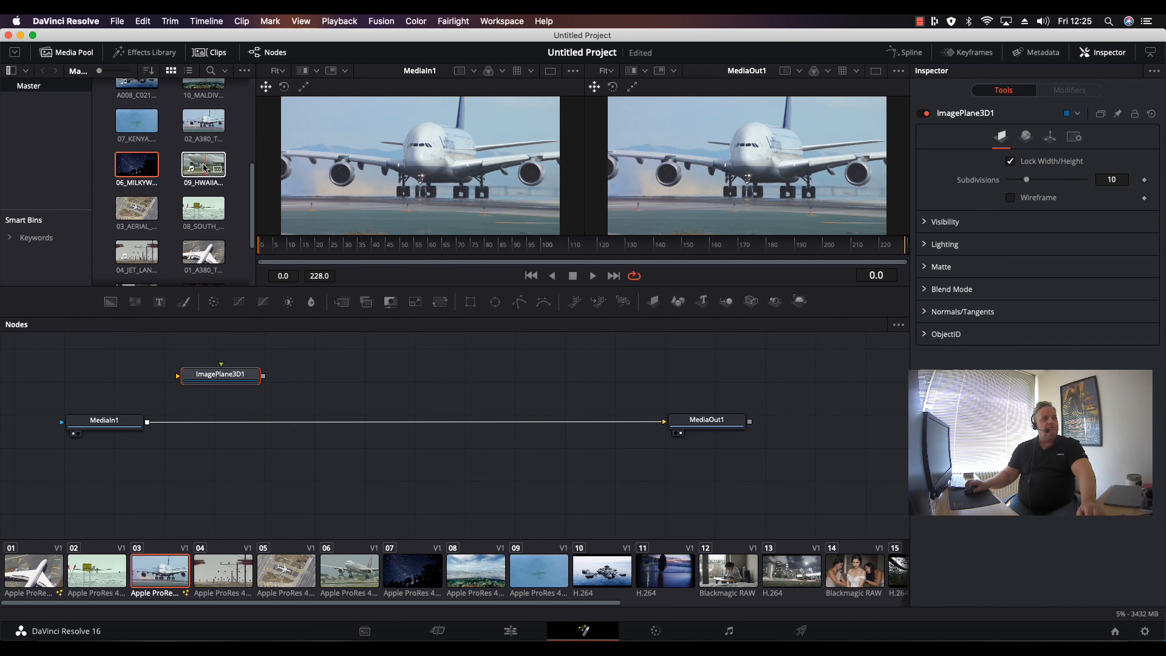
drag(205, 167, 106, 381)
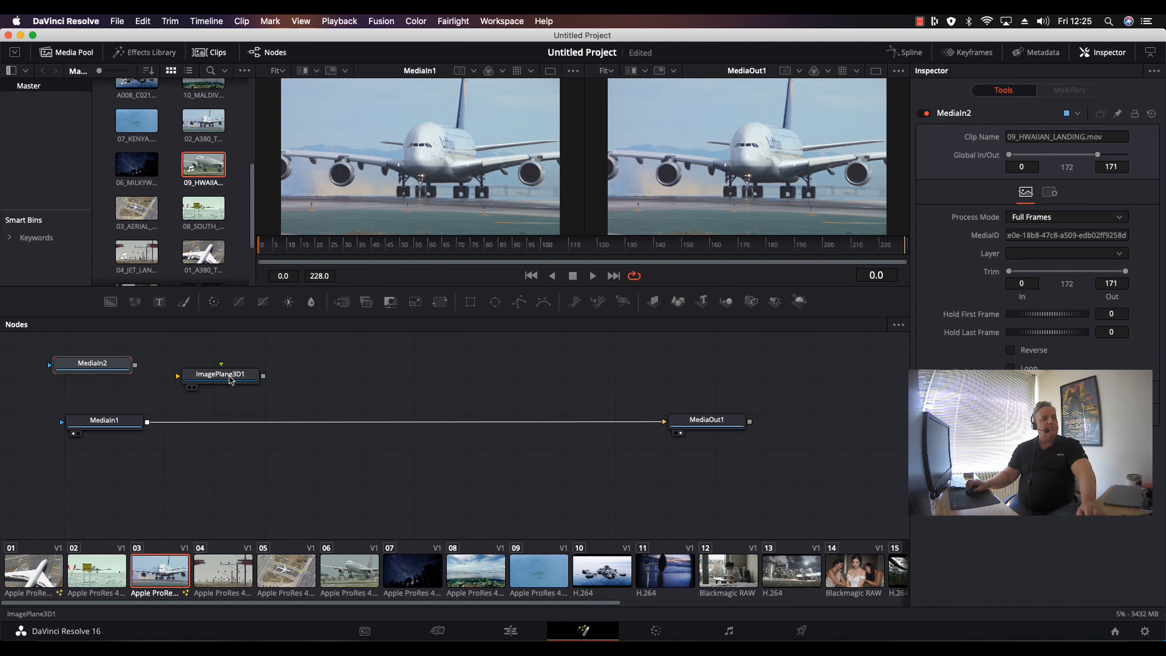
Move the ImagePlane3D1 node and connect MediaIn2's output to its input.
drag(231, 380, 271, 376)
drag(134, 365, 226, 371)
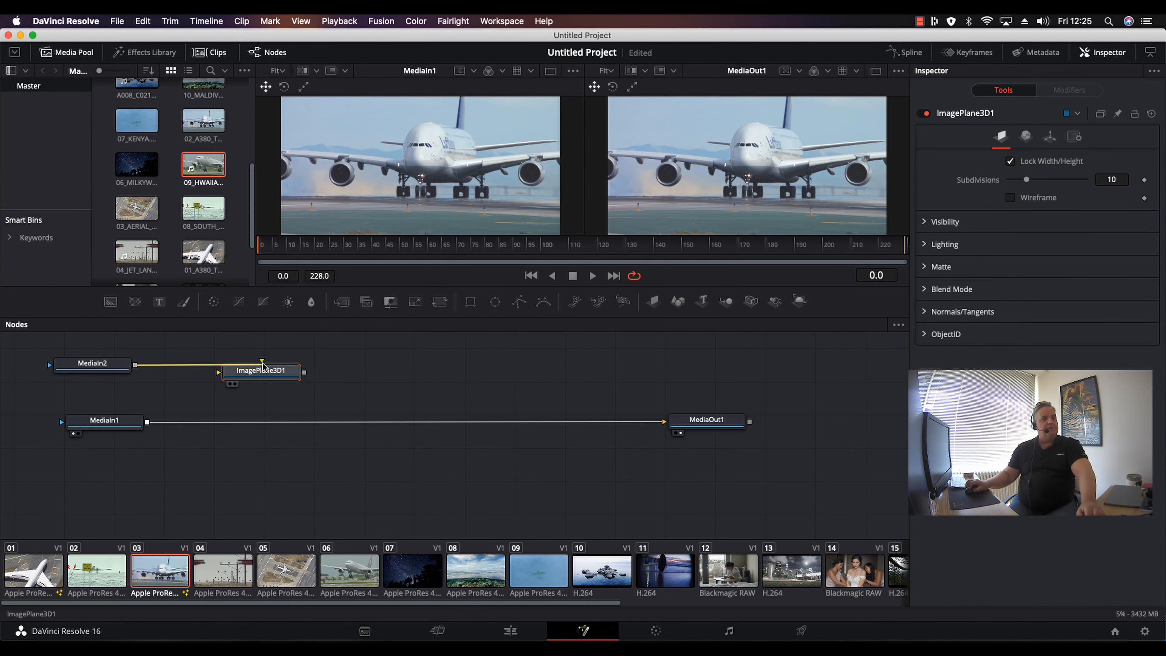
Show ImagePlane3D1 in the left viewer and scrub the playhead to frame 33.
click(231, 385)
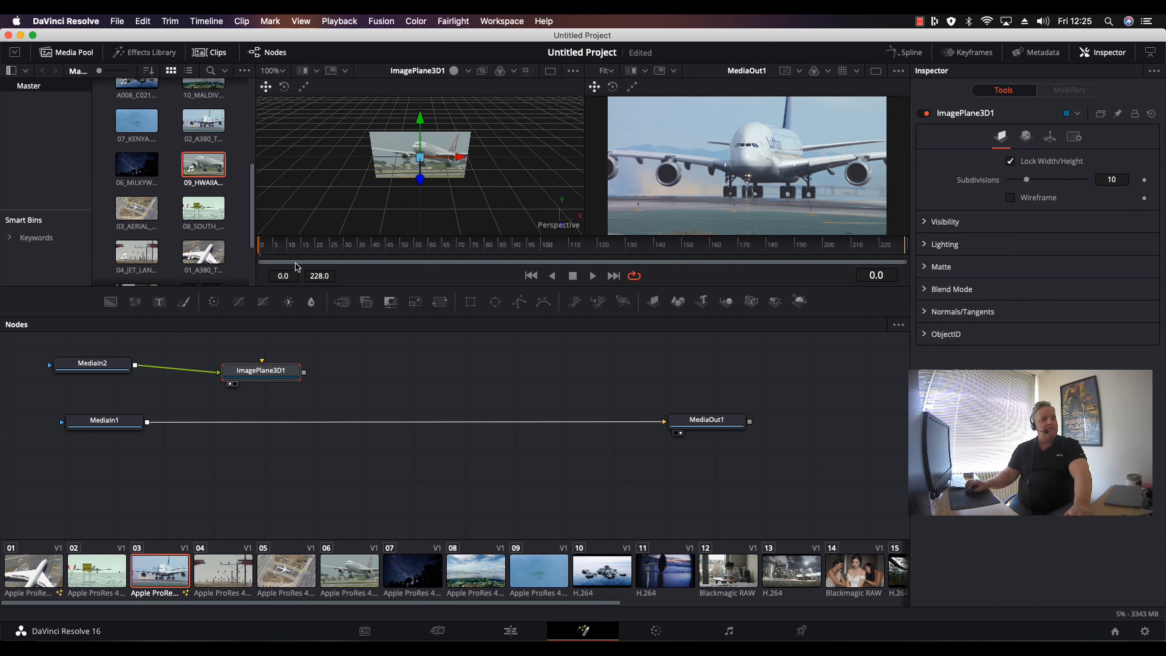
drag(298, 262, 356, 258)
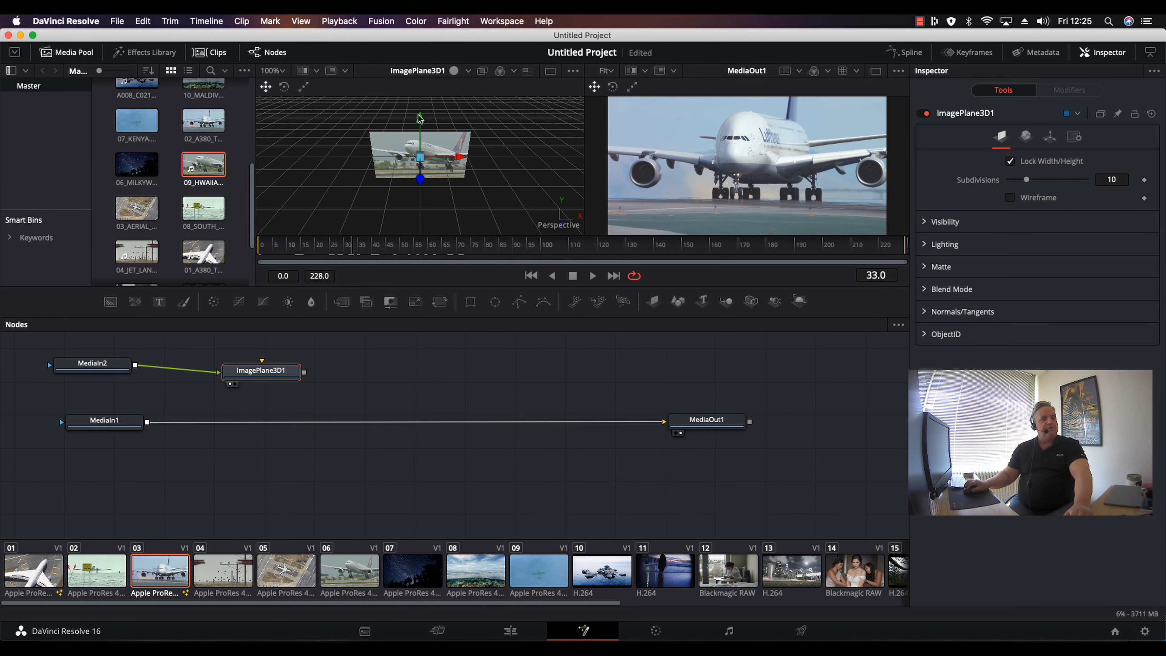
Drag the image plane slightly within the 3D viewer and nudge its node.
mouse_move(419, 118)
mouse_down()
mouse_move(446, 116)
mouse_move(417, 118)
mouse_up()
drag(456, 159, 407, 193)
drag(266, 370, 270, 369)
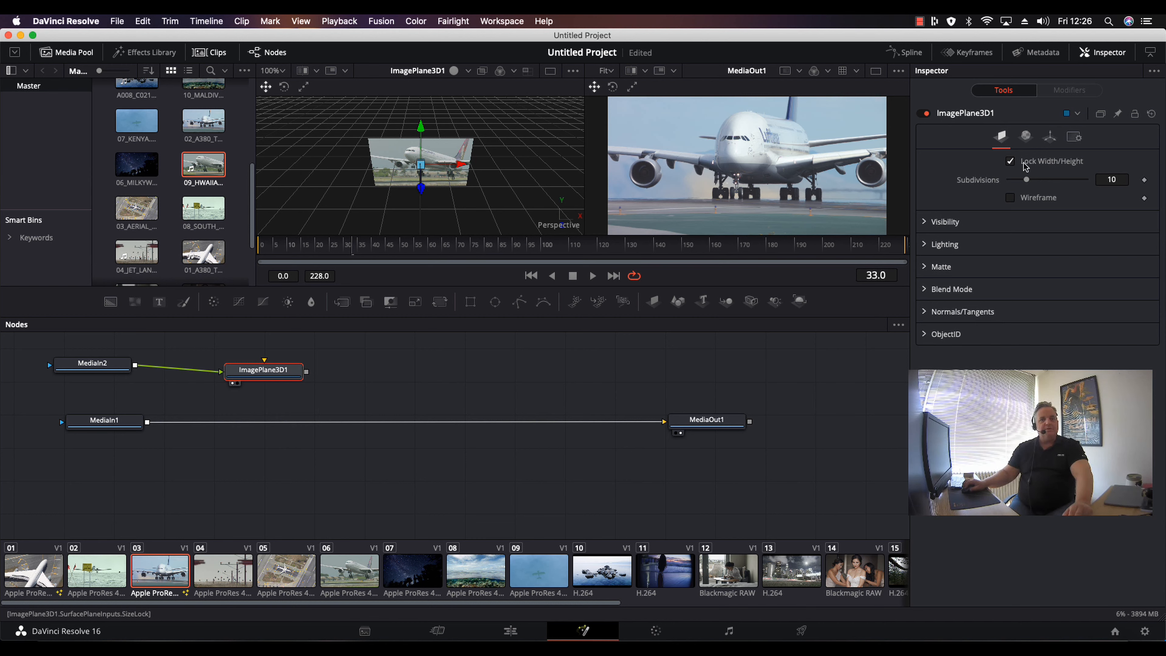
Set the image plane's translation to about X -0.138 and Z -0.48 in its Transform settings.
click(1050, 138)
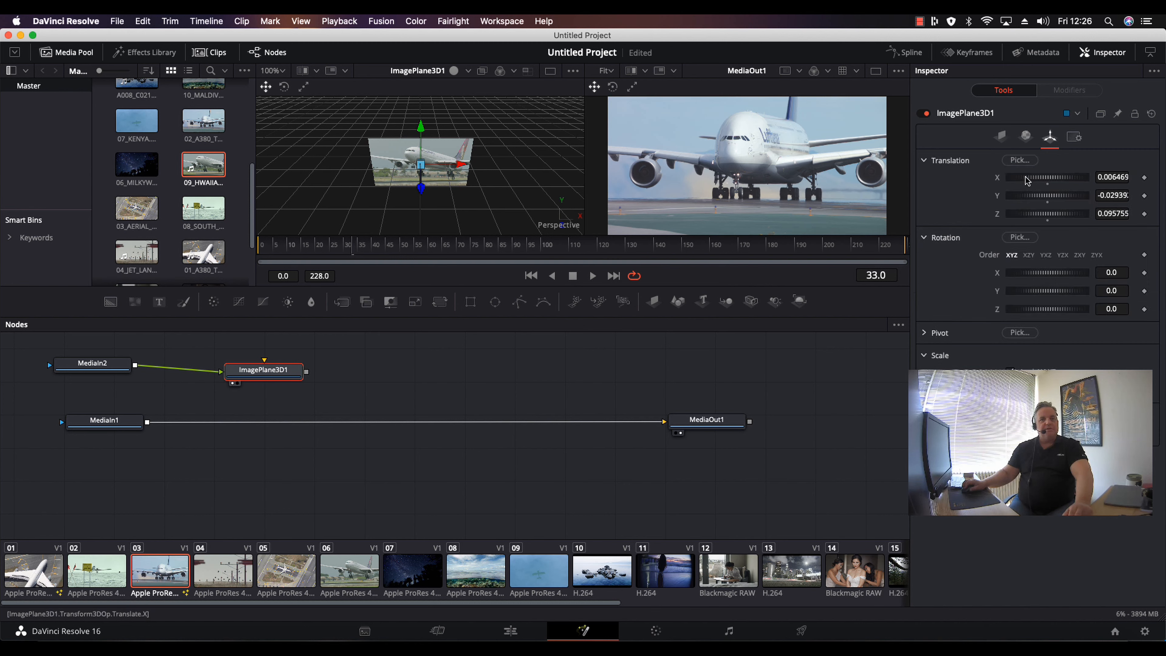
drag(1027, 180, 1046, 215)
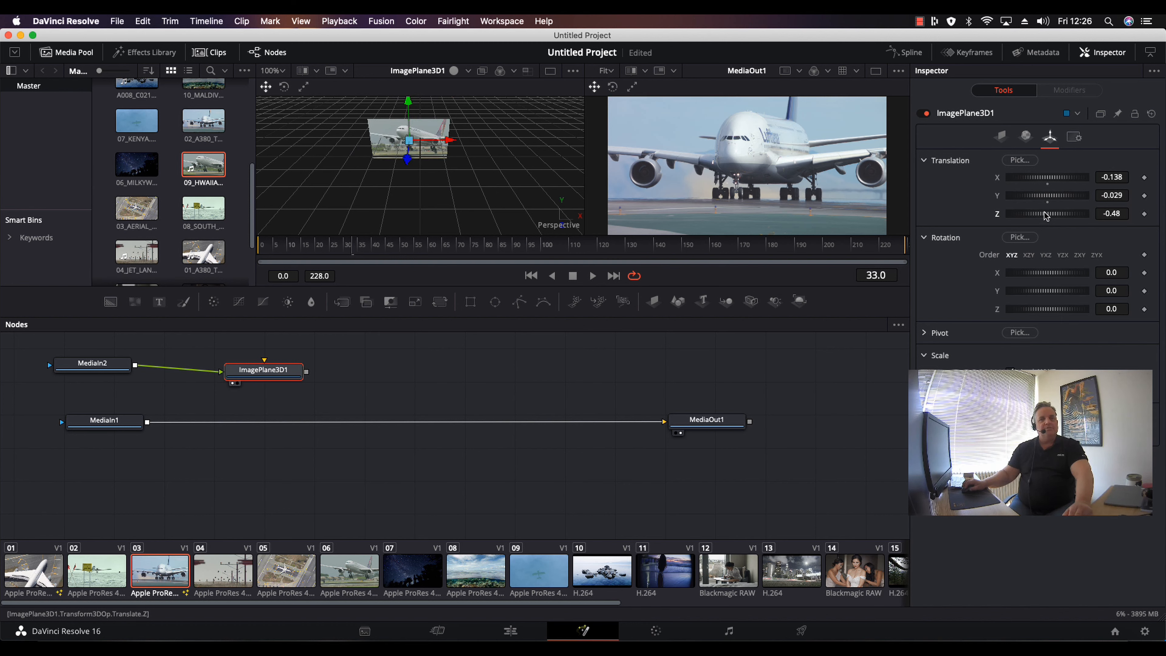
Rotate and reposition the image plane in the 3D viewer, reaching rotation about X -41.8, Y 41.8, Z -26.1.
drag(1033, 274, 1035, 310)
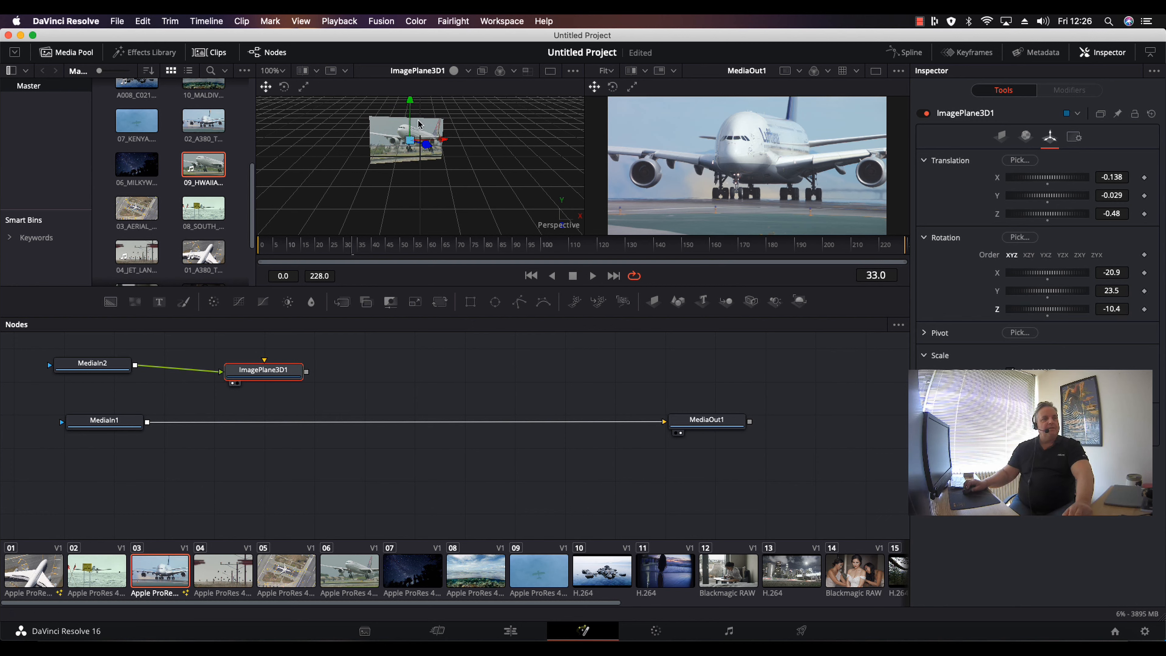
drag(407, 146, 326, 159)
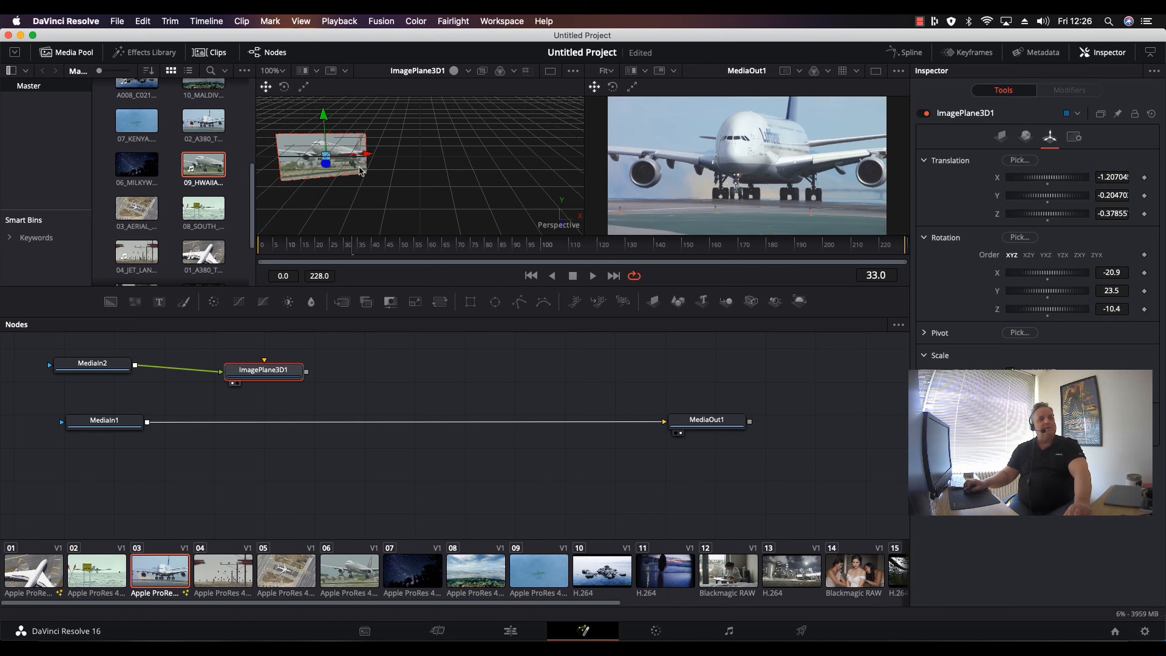
click(1048, 218)
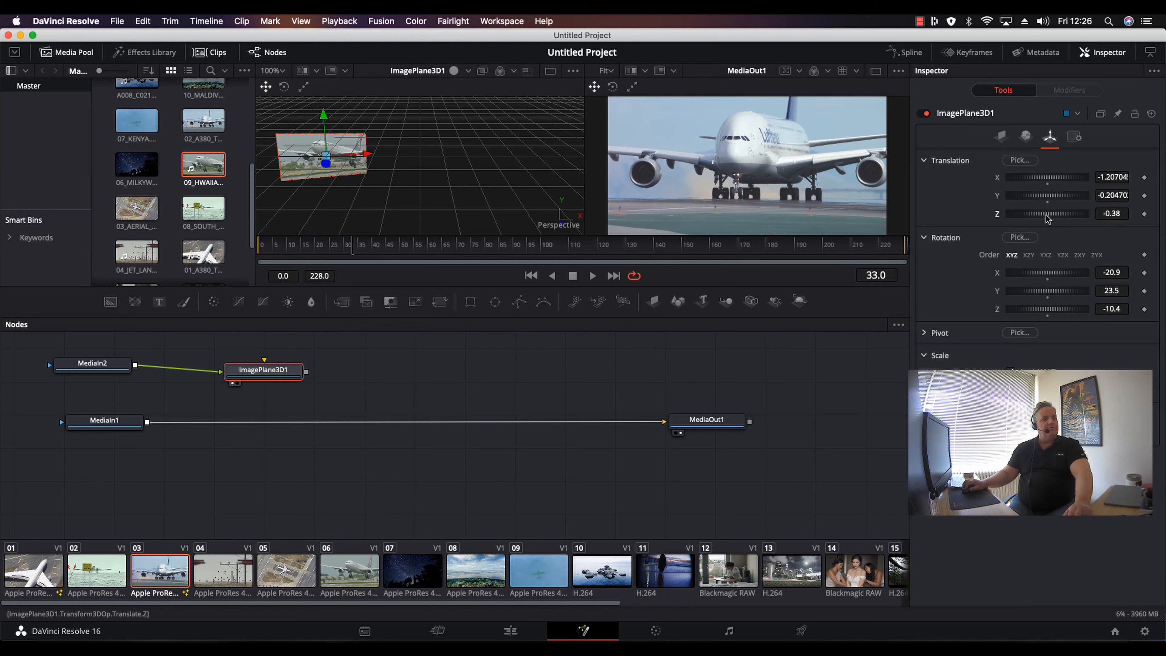
drag(1055, 313, 1055, 312)
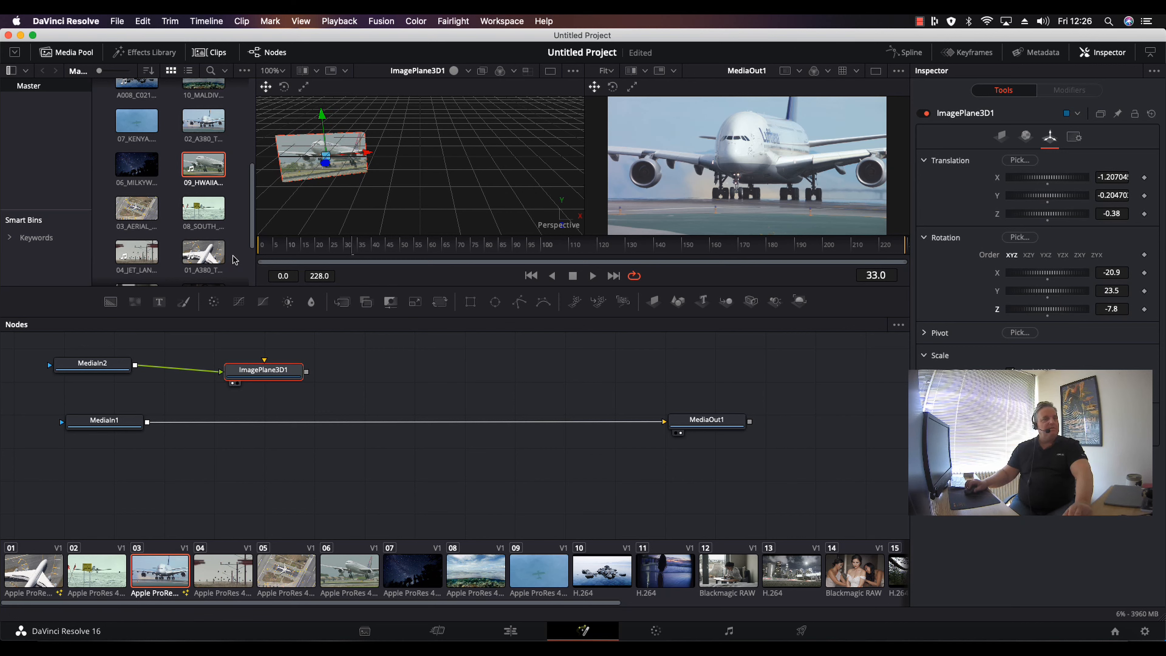
drag(369, 151, 369, 152)
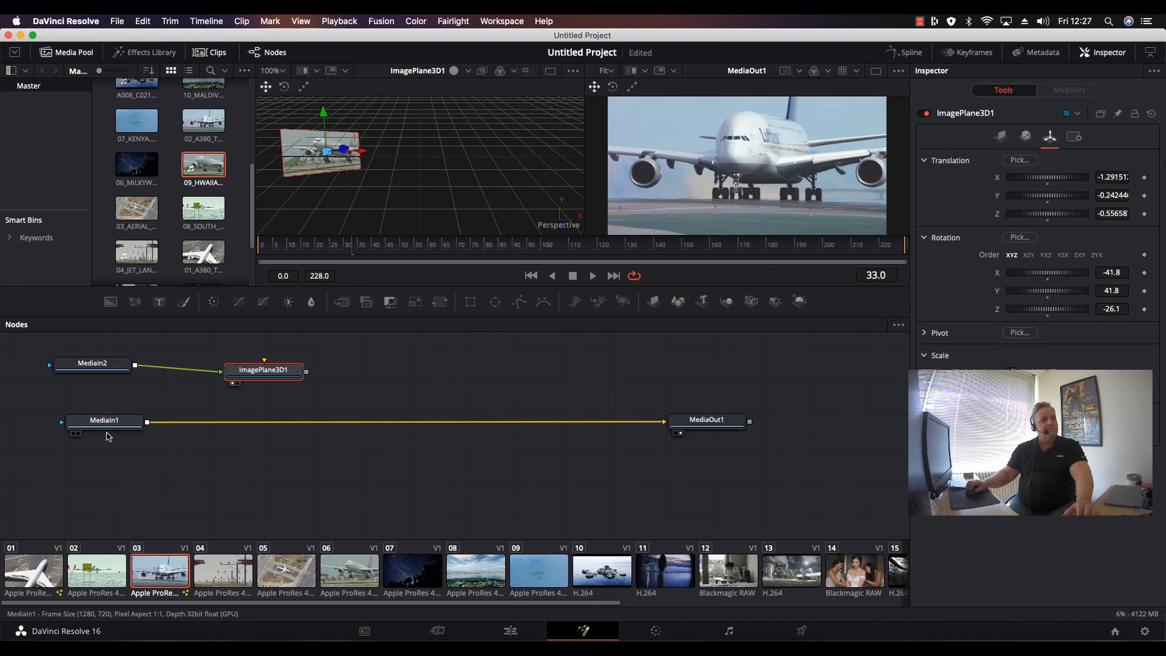
Rearrange the MediaIn1 and ImagePlane3D1 nodes in the node graph to make room.
drag(102, 428, 139, 467)
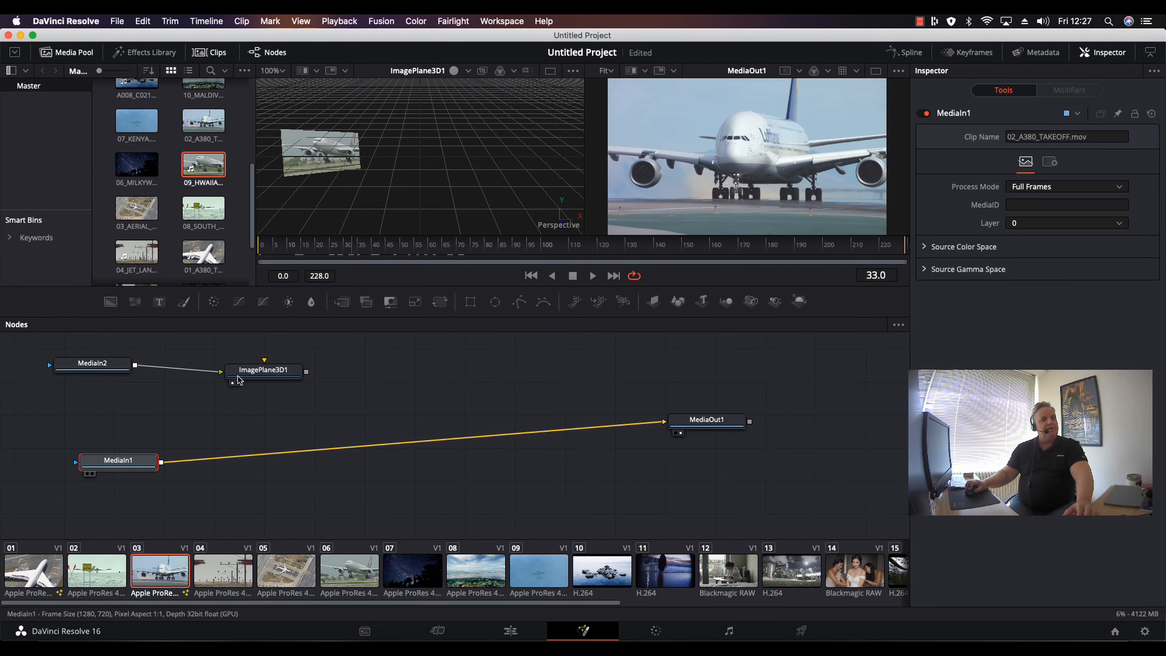
drag(260, 370, 228, 363)
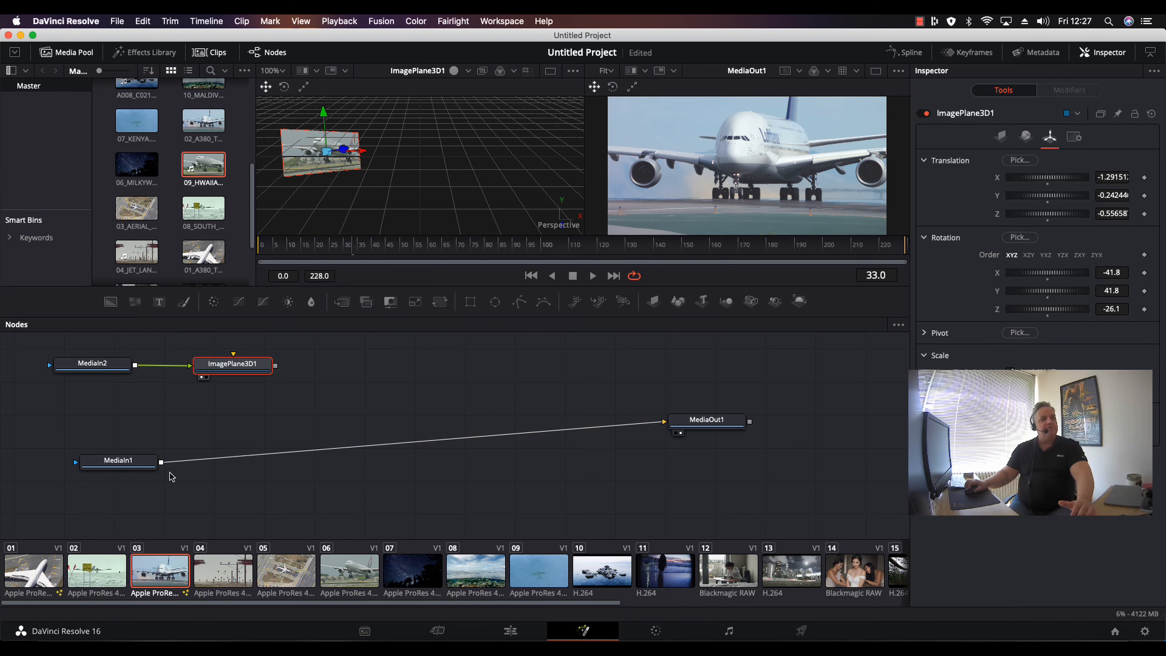
drag(112, 462, 83, 493)
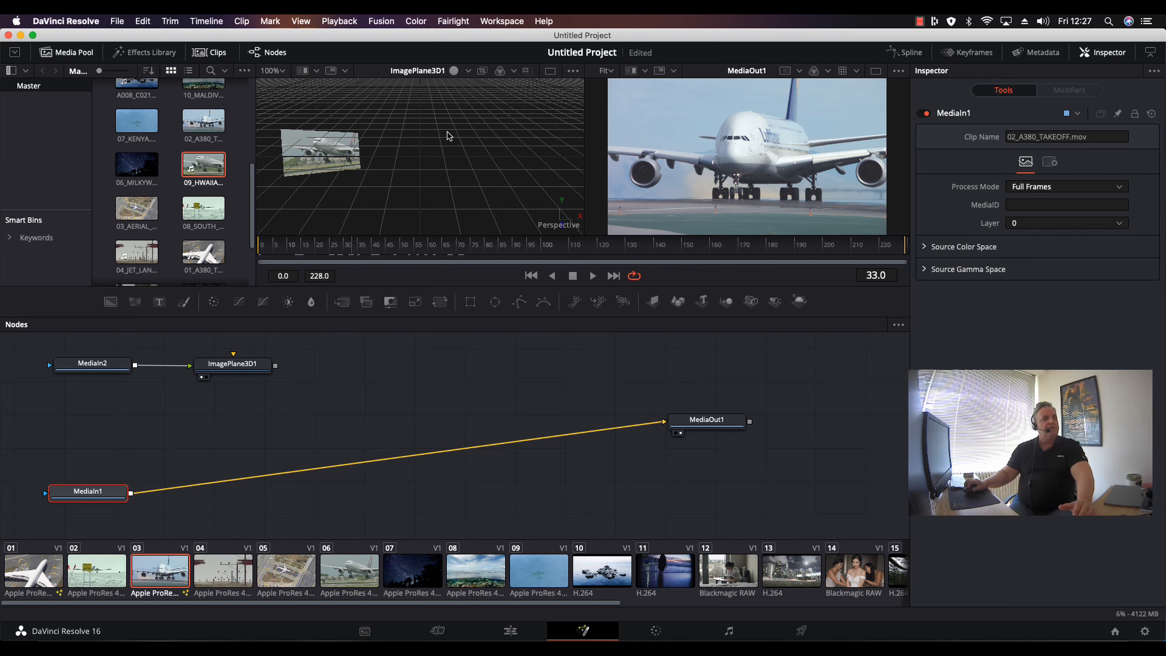
Add a Renderer 3D node from the Effects Library and connect ImagePlane3D1's output into it.
click(147, 54)
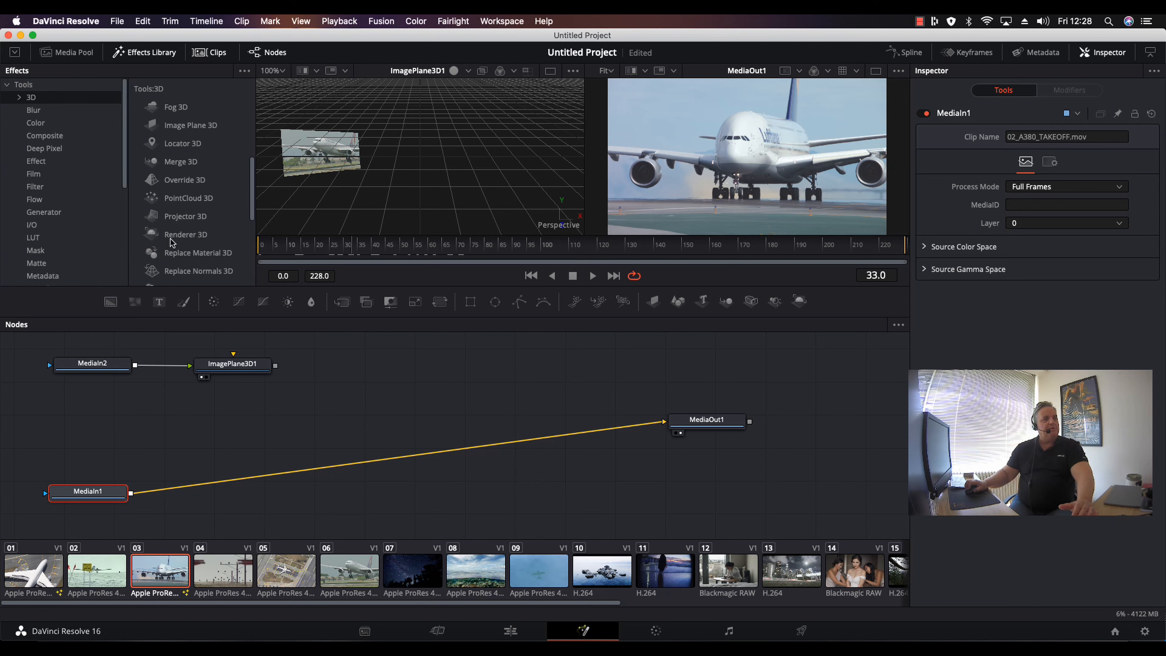
drag(337, 310, 365, 363)
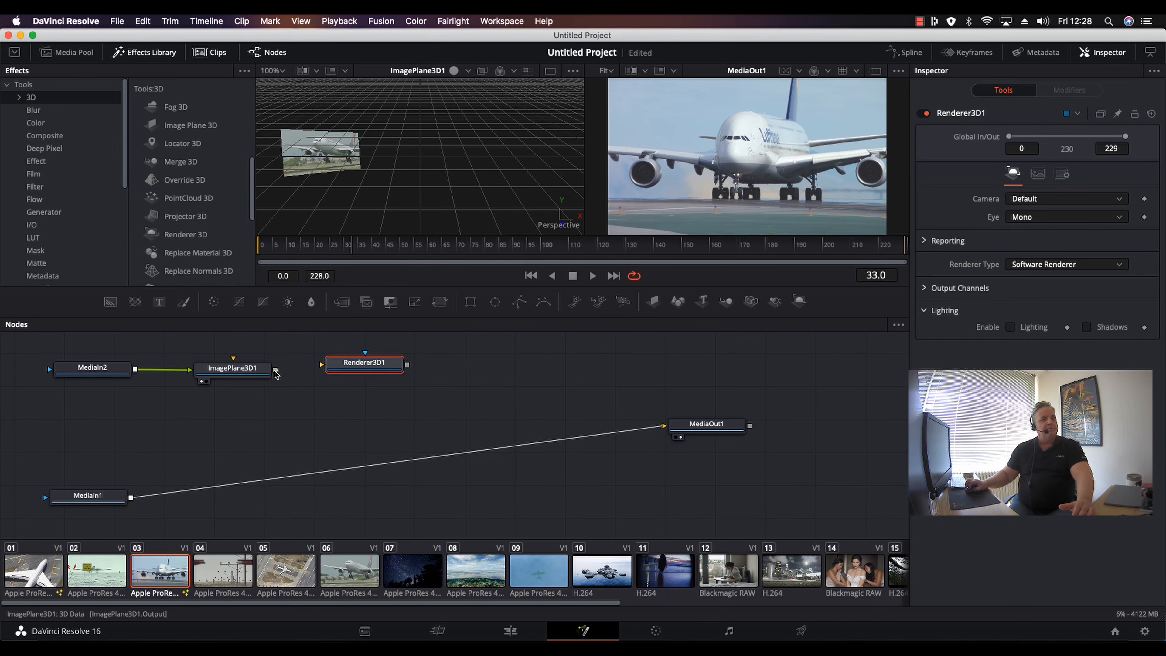
drag(275, 370, 356, 367)
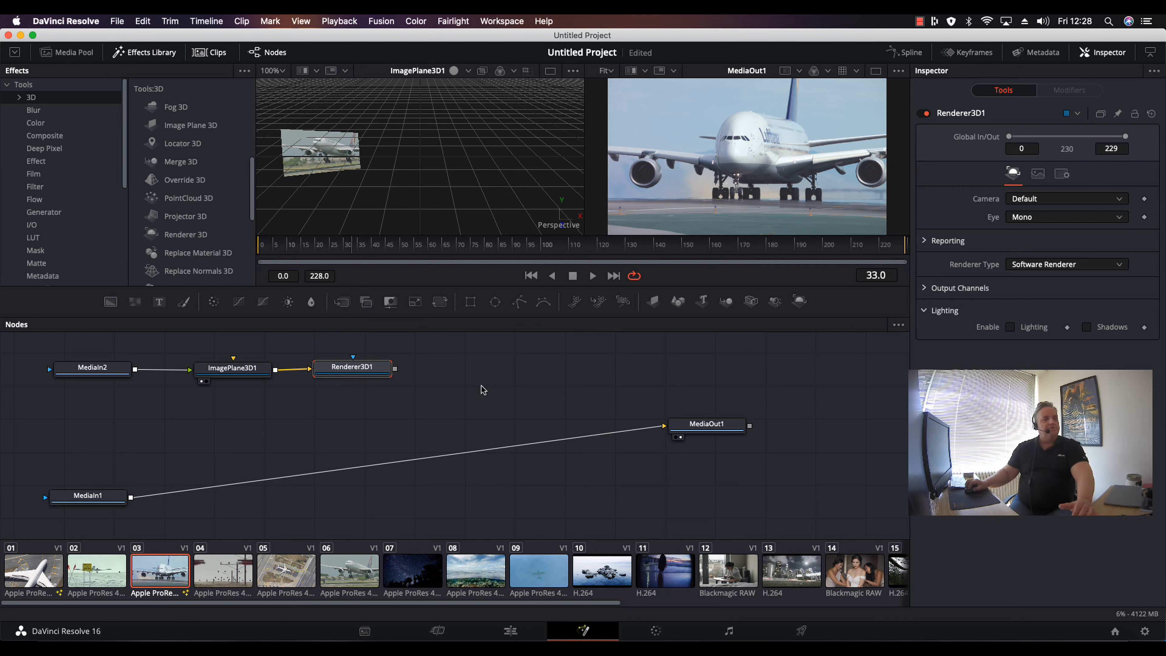
Move MediaIn1 down and add a Merge node from the Composite effects into the node graph.
drag(112, 504, 254, 492)
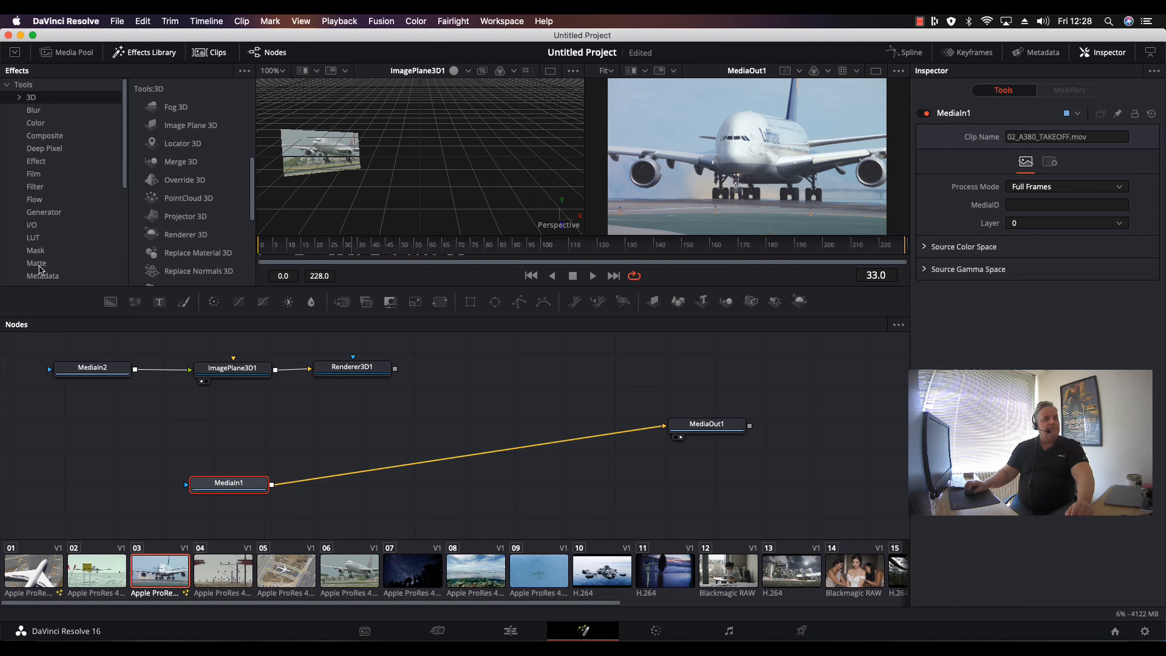
click(51, 137)
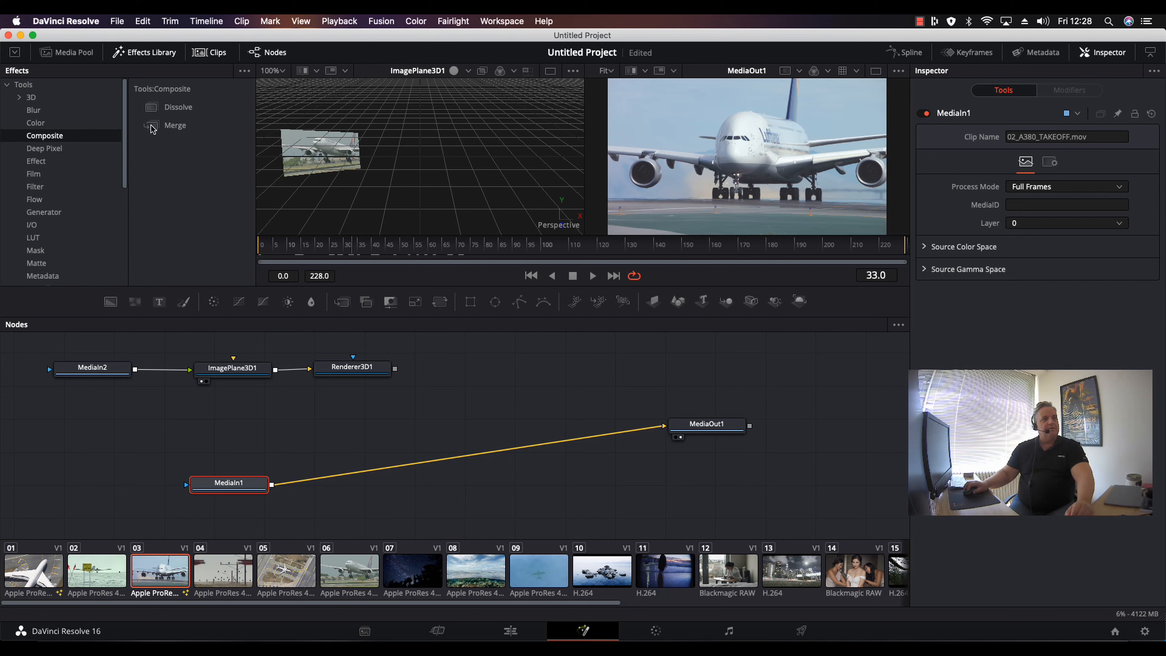
click(153, 130)
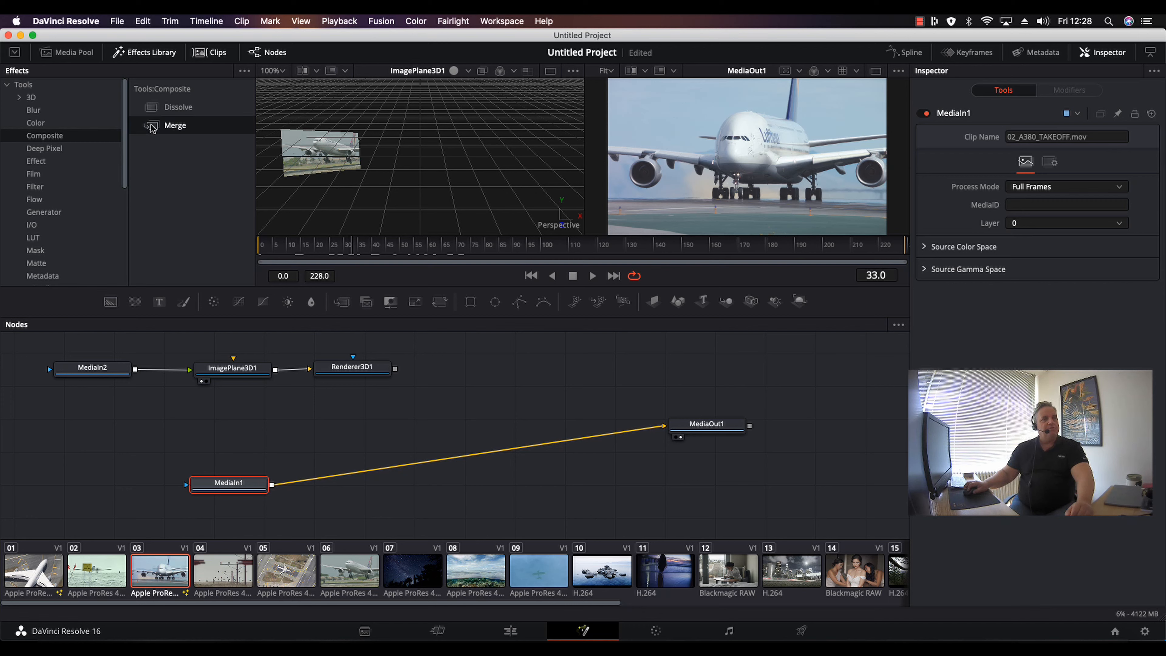
drag(153, 130, 445, 412)
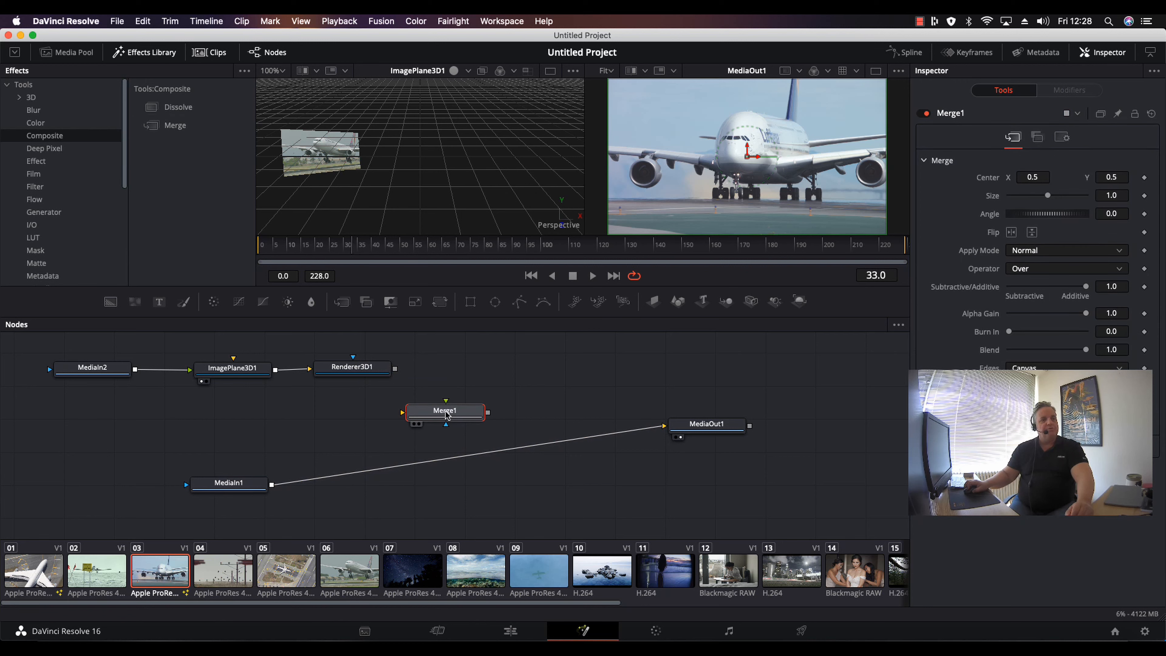
Wire Renderer3D1 and MediaIn1 into Merge1 and route Merge1's output to MediaOut1.
drag(395, 368, 443, 408)
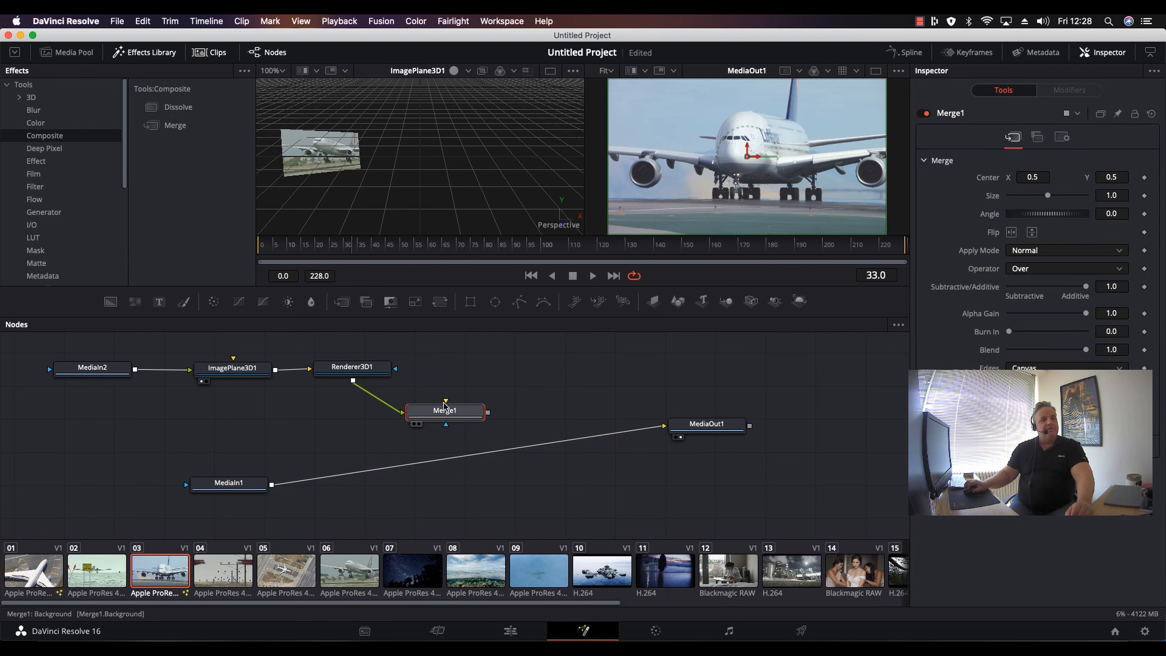
click(319, 476)
drag(266, 487, 487, 415)
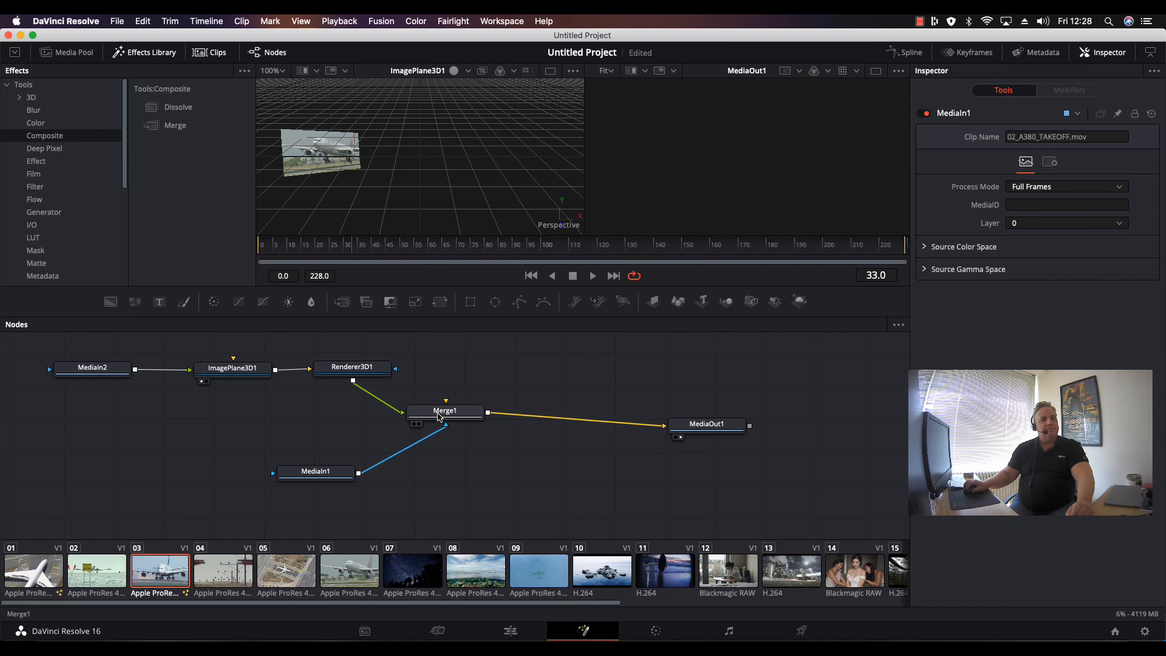
Swap the Merge1 node's inputs so the rendered plane sits over the takeoff clip.
click(419, 412)
right_click(419, 412)
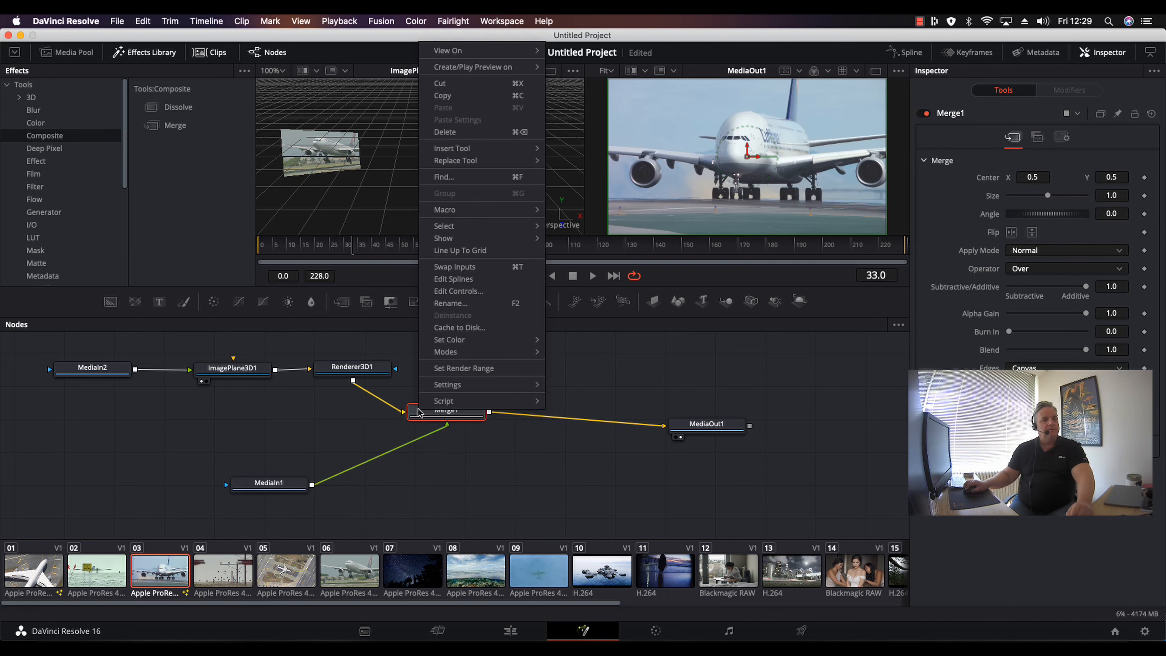
click(446, 267)
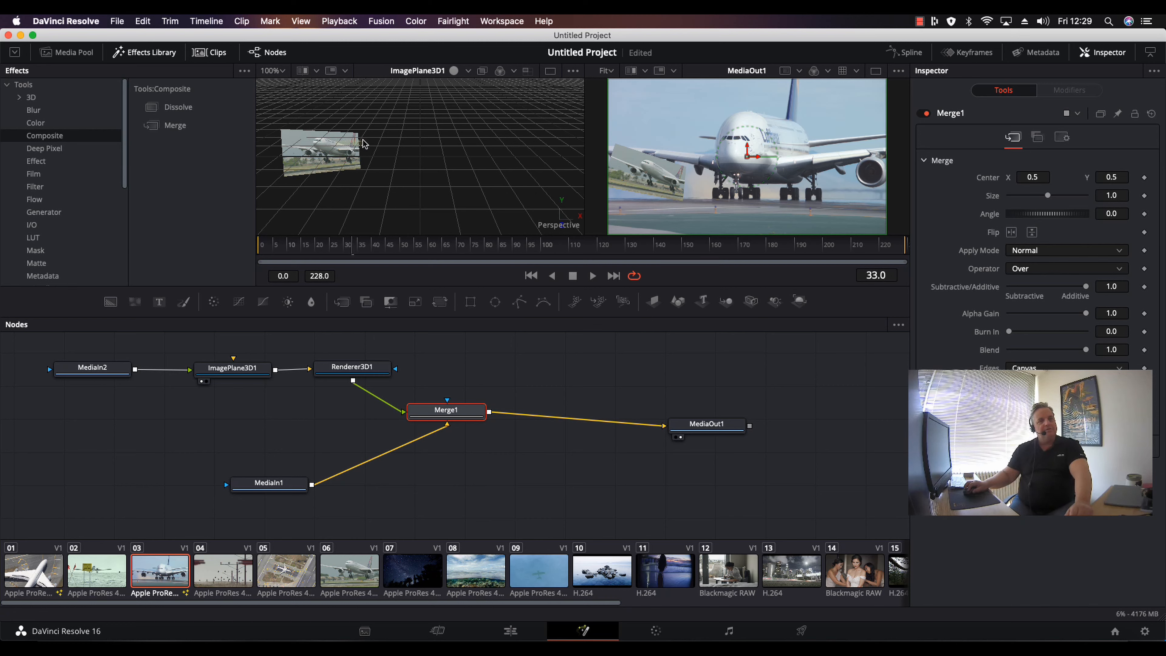
Adjust the image plane to rotation about X -36.5, Y 70.5, Z -31.3 and translation Y -0.525.
mouse_move(327, 152)
mouse_down()
mouse_move(329, 96)
mouse_move(334, 130)
mouse_up()
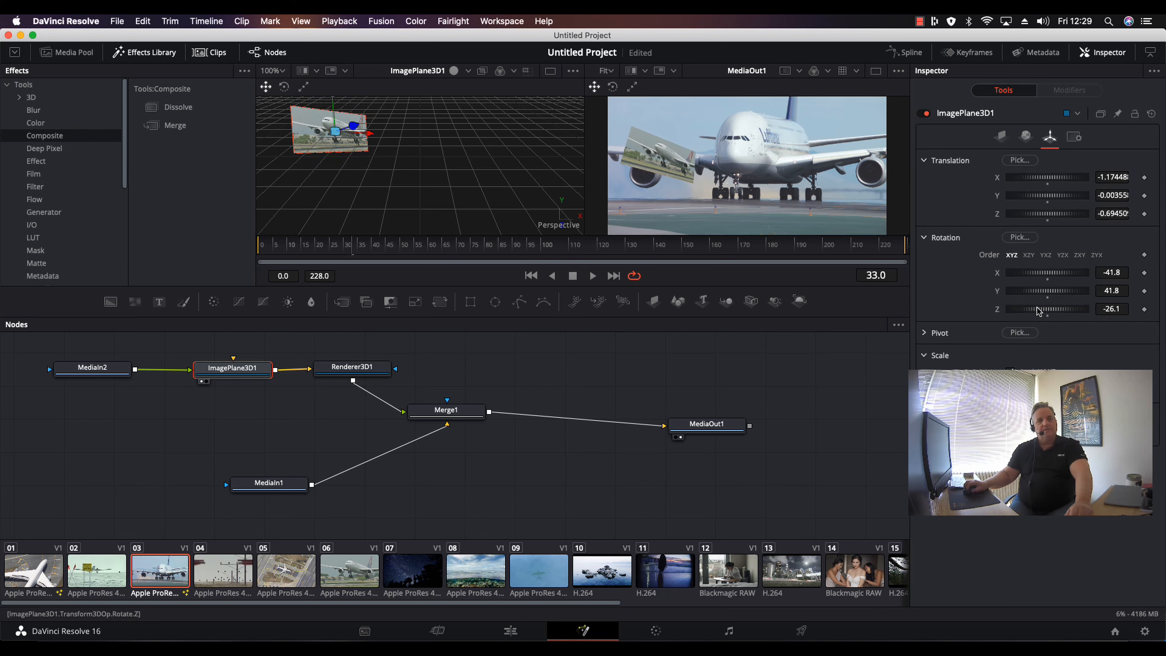
drag(1048, 275, 1066, 290)
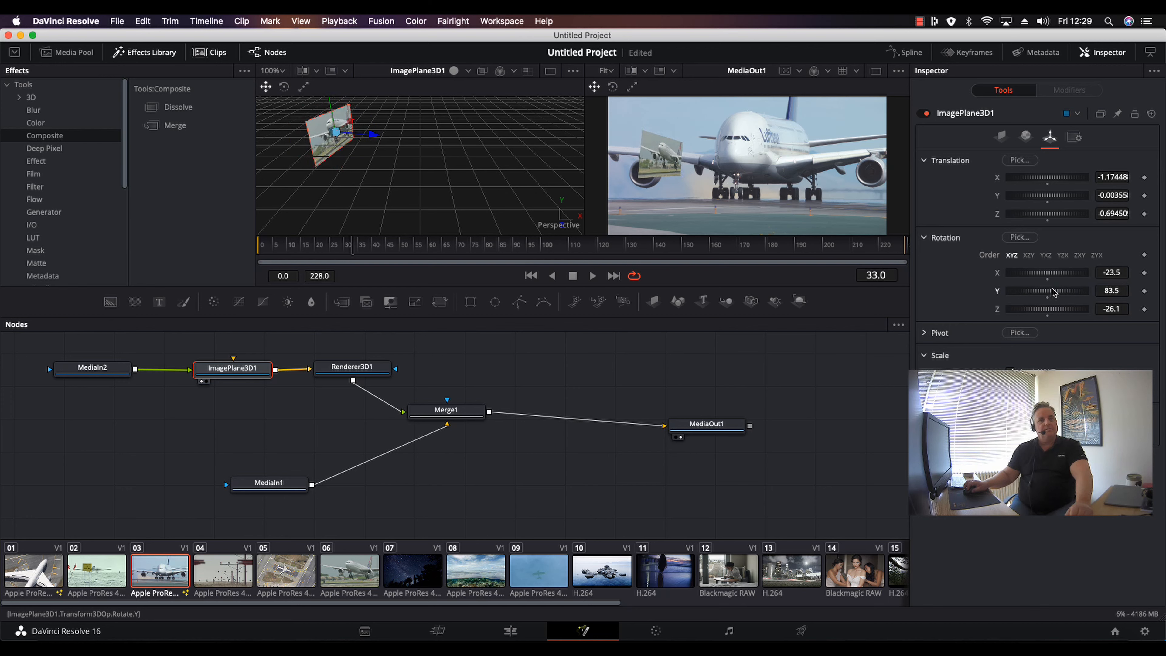
drag(1047, 289, 1040, 275)
drag(1051, 314, 1044, 314)
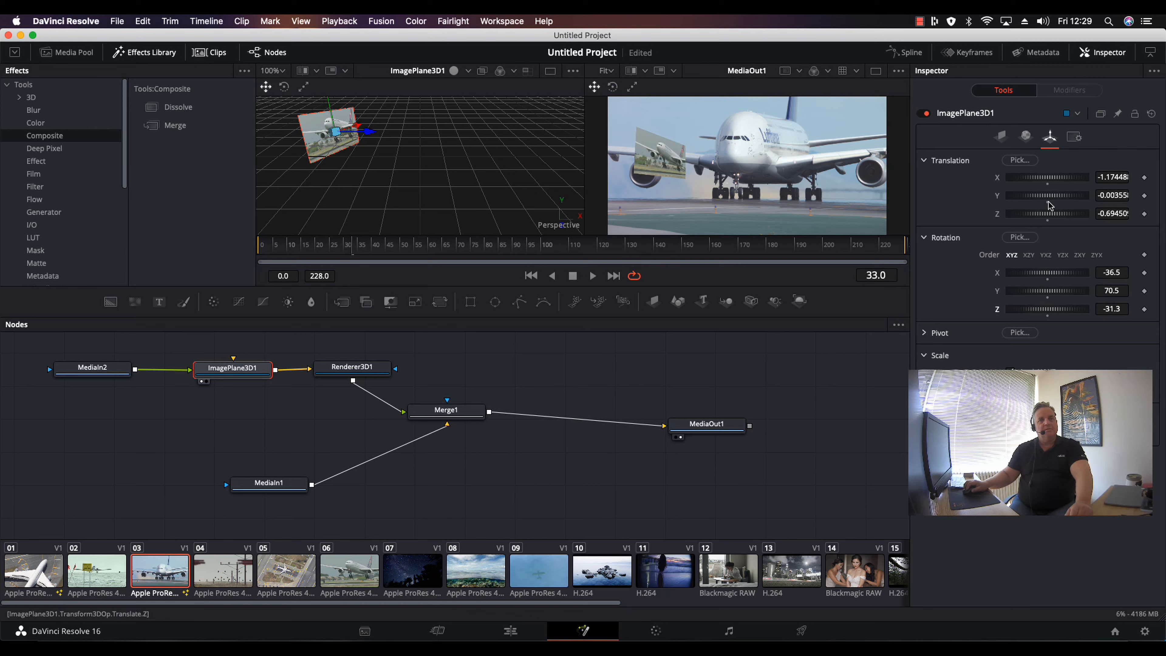
mouse_move(1039, 215)
mouse_down()
mouse_move(1040, 180)
mouse_move(1033, 199)
mouse_up()
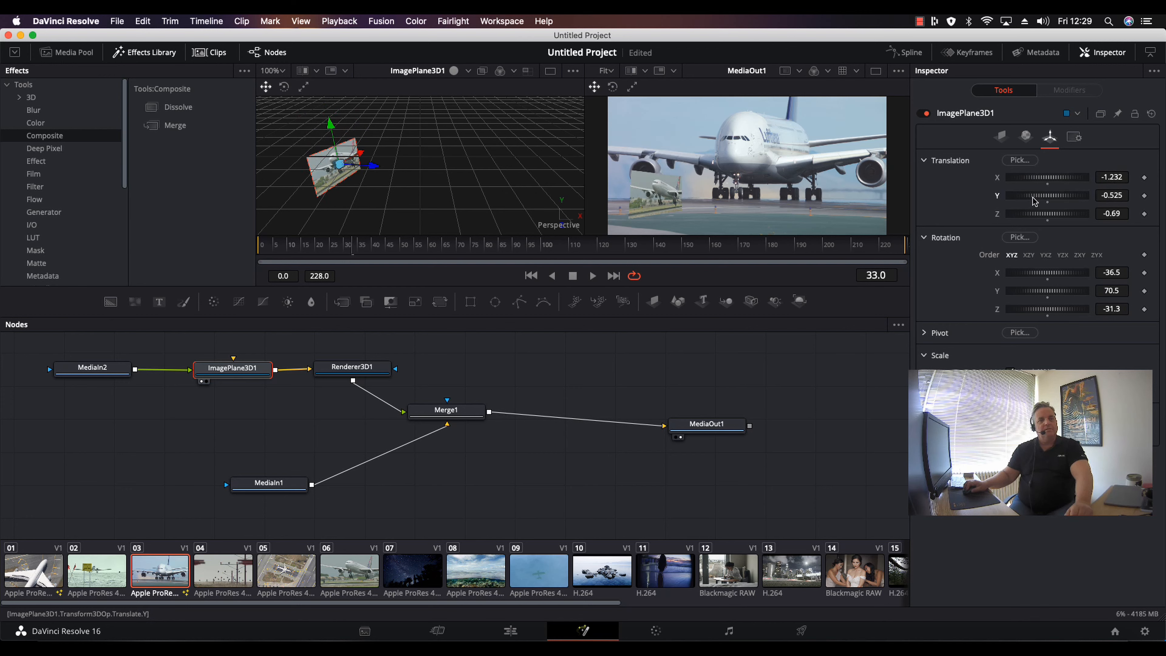
Play back the composite and reposition the MediaIn2 node above ImagePlane3D1.
key(space)
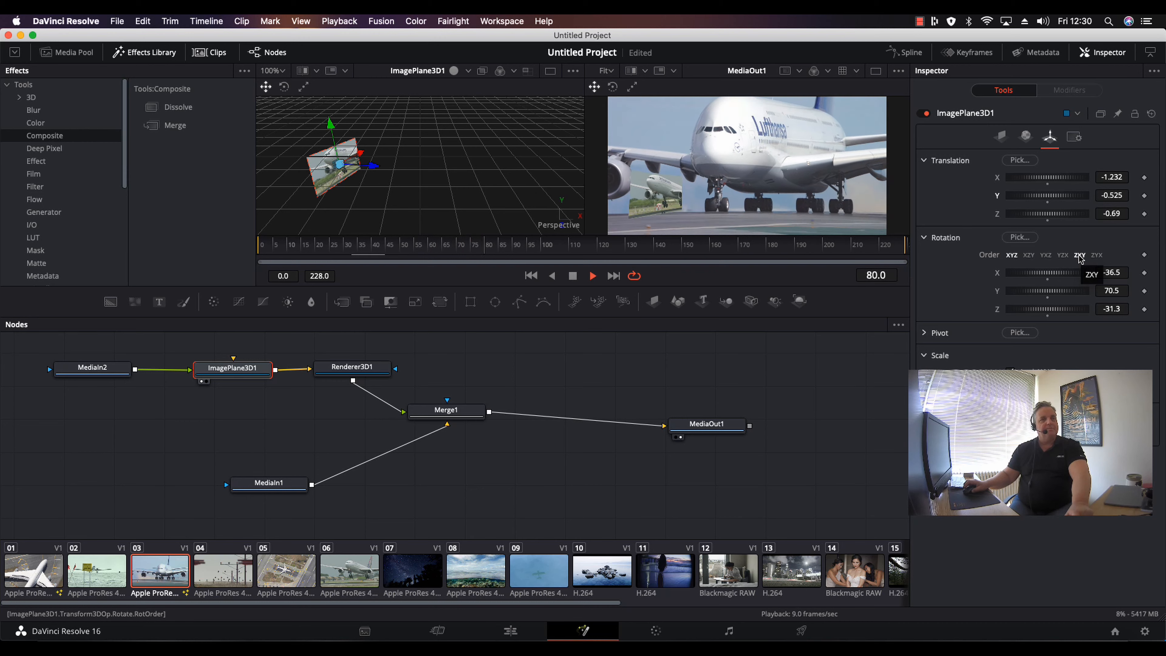
key(space)
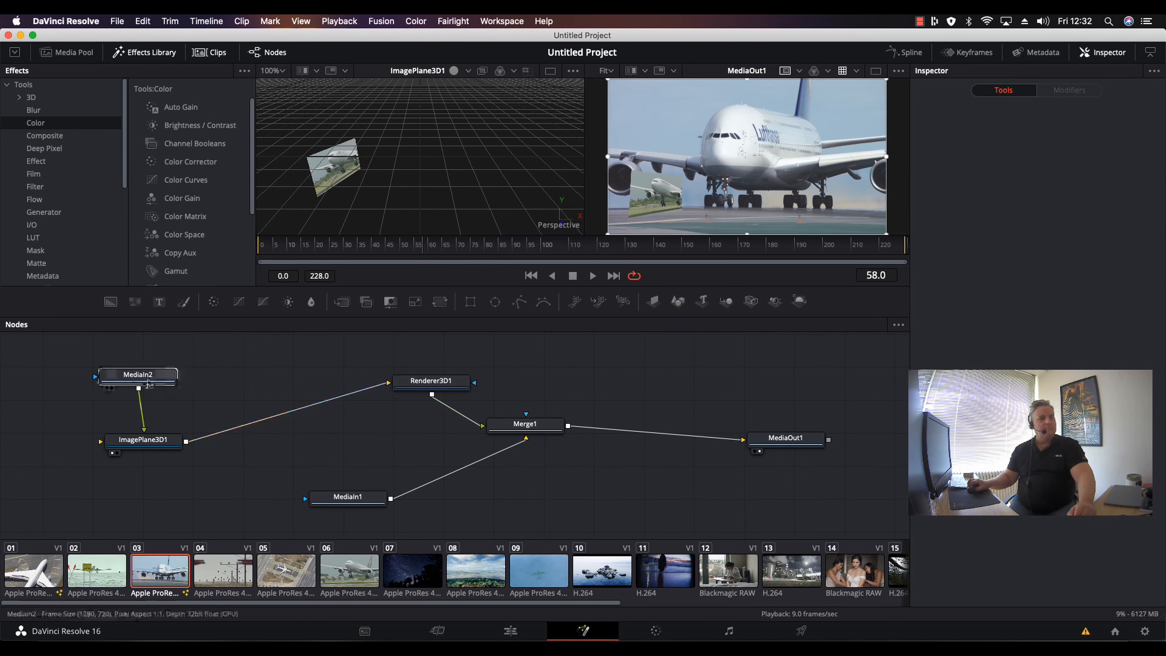
drag(140, 382, 74, 371)
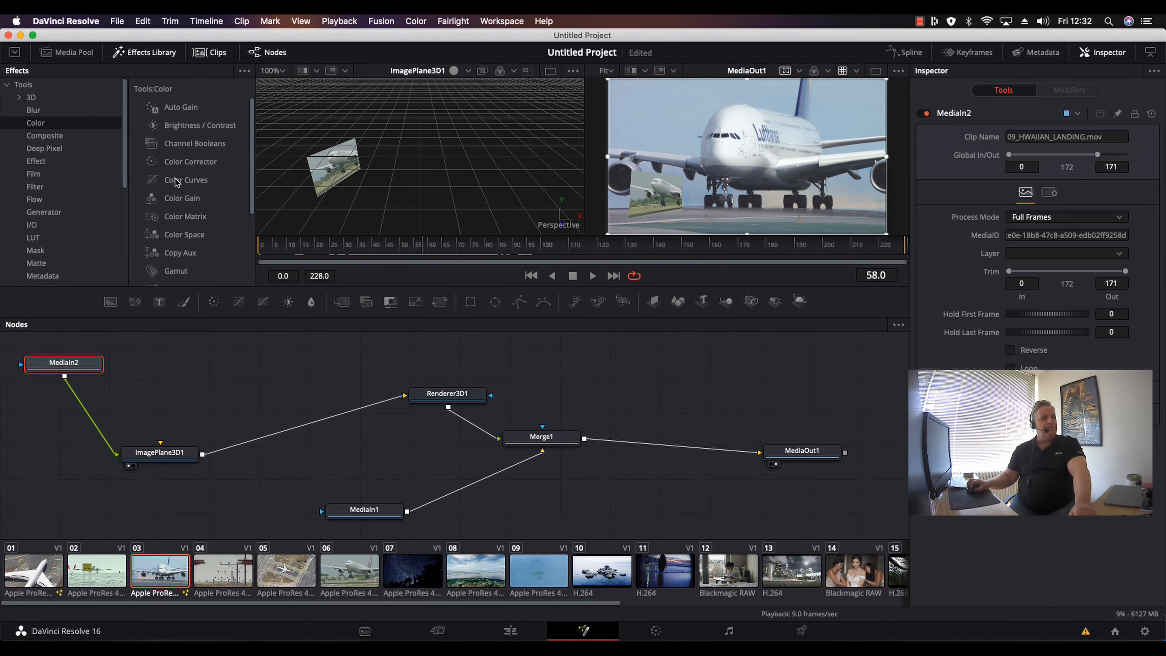
Insert a Color Corrector after MediaIn2 and shift its color wheel to a tint of about 0.70.
click(157, 161)
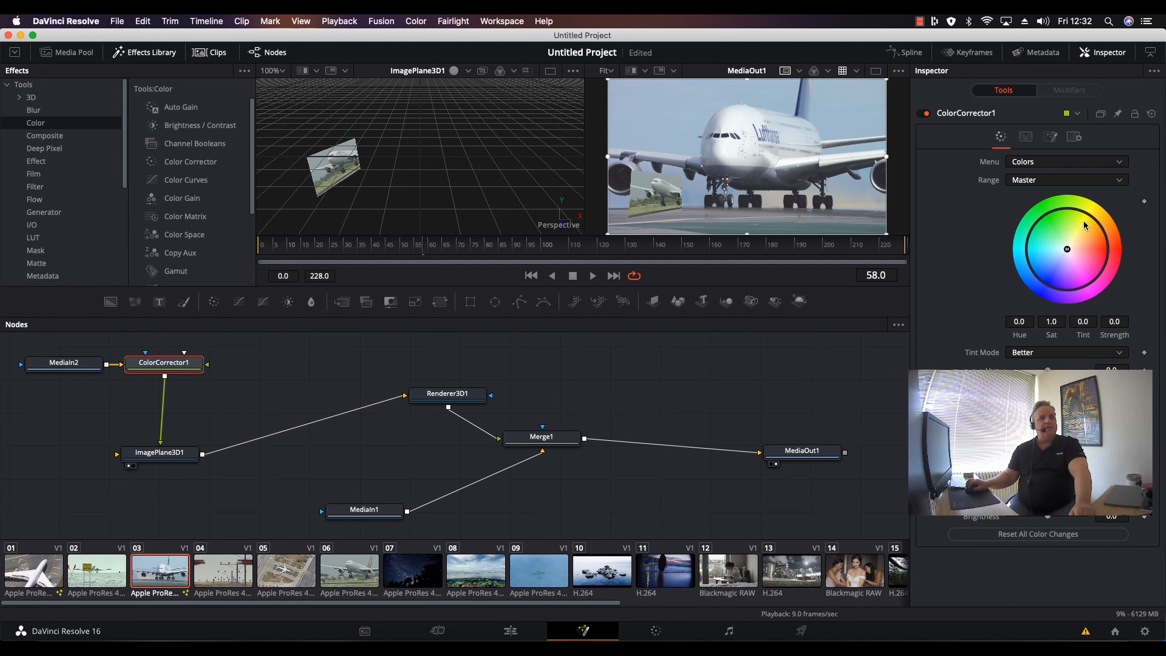
mouse_move(1065, 246)
mouse_down()
mouse_move(1091, 239)
mouse_move(1059, 239)
mouse_move(1070, 256)
mouse_move(1091, 222)
mouse_move(1075, 254)
mouse_move(1084, 271)
mouse_move(1065, 243)
mouse_move(1085, 240)
mouse_move(1061, 252)
mouse_move(1055, 234)
mouse_move(1066, 255)
mouse_up()
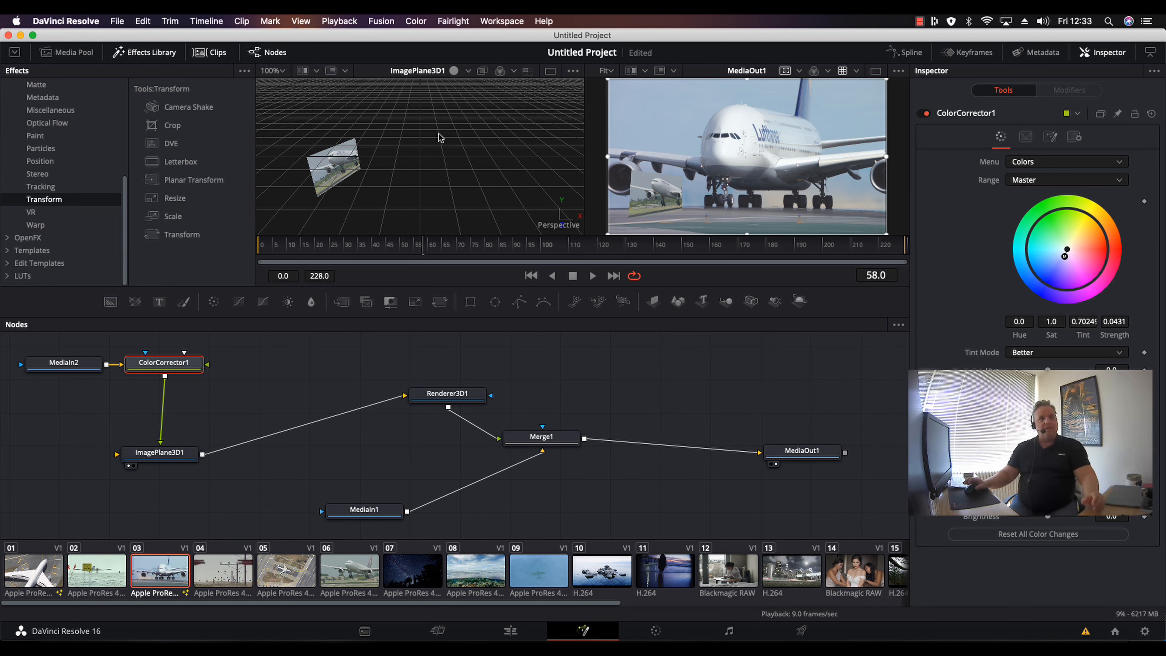